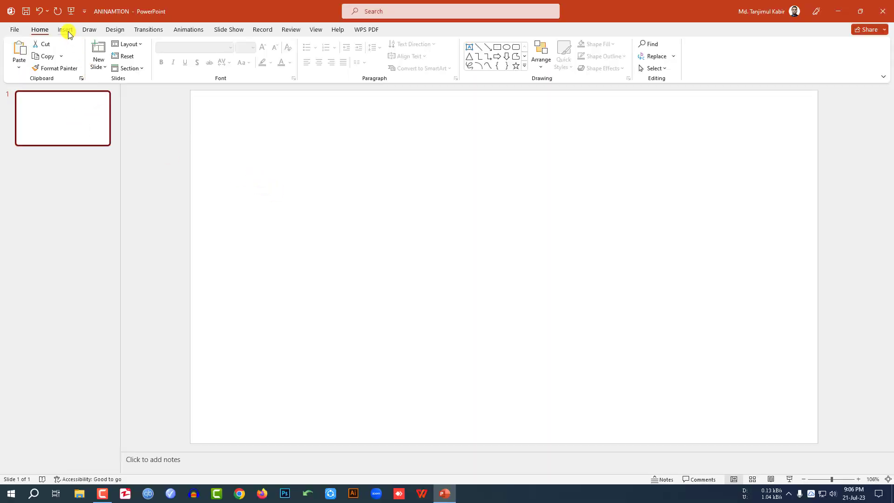
# Insert the INDIA photo from this computer onto the slide.
pyautogui.click(65, 30)
pyautogui.click(74, 60)
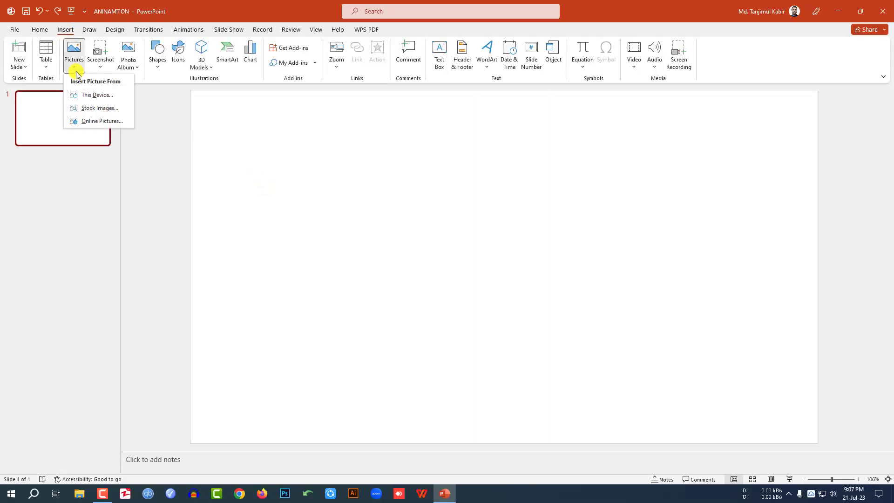
pyautogui.click(90, 94)
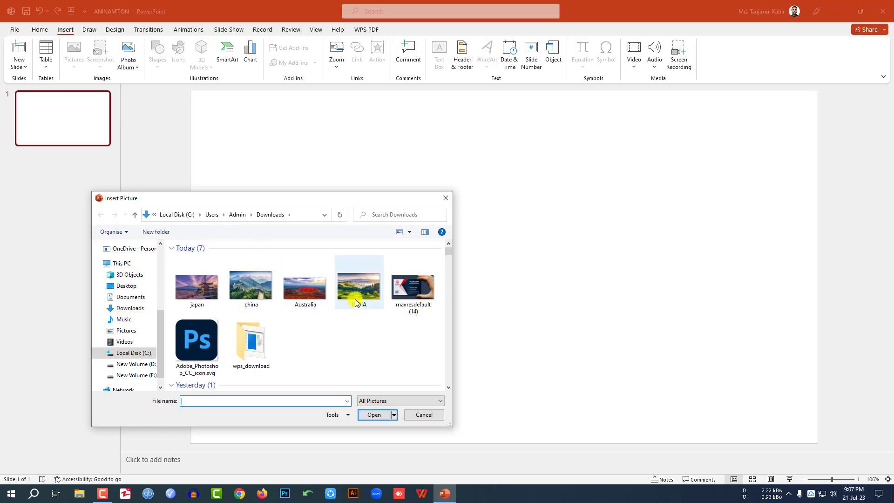
pyautogui.click(355, 302)
pyautogui.click(373, 415)
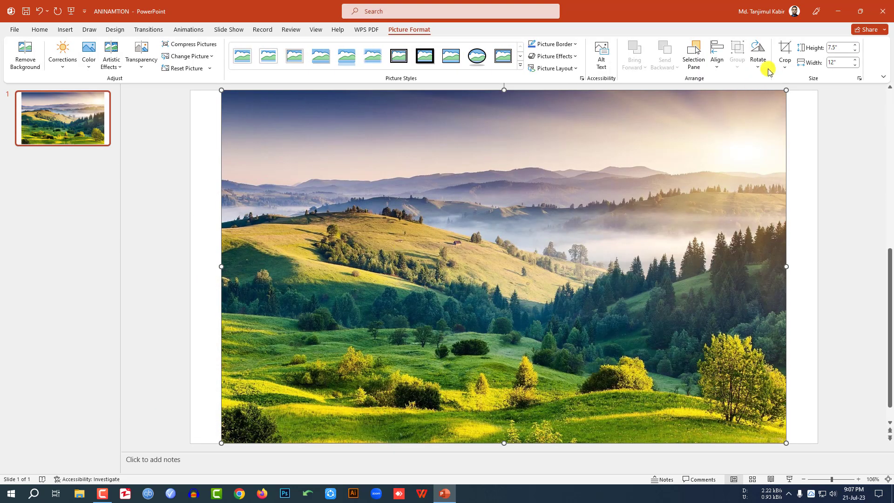
# Crop the photo to 16:9 and enlarge it to fill the slide at 13.33" x 7.5".
pyautogui.click(785, 65)
pyautogui.moveTo(809, 108)
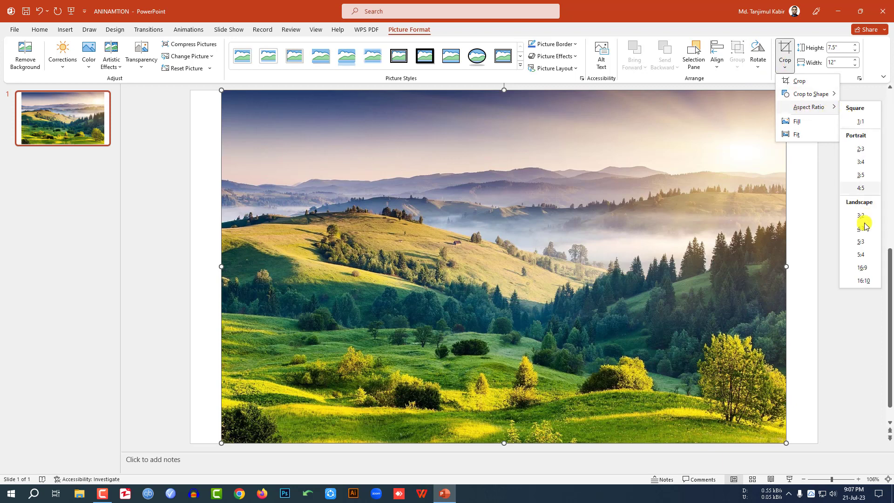
pyautogui.click(863, 268)
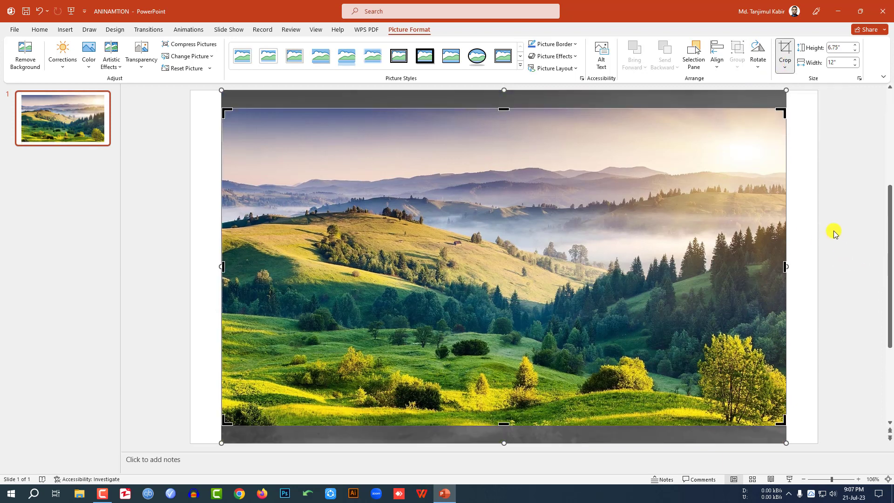
pyautogui.click(831, 233)
pyautogui.moveTo(697, 247); pyautogui.dragTo(645, 233)
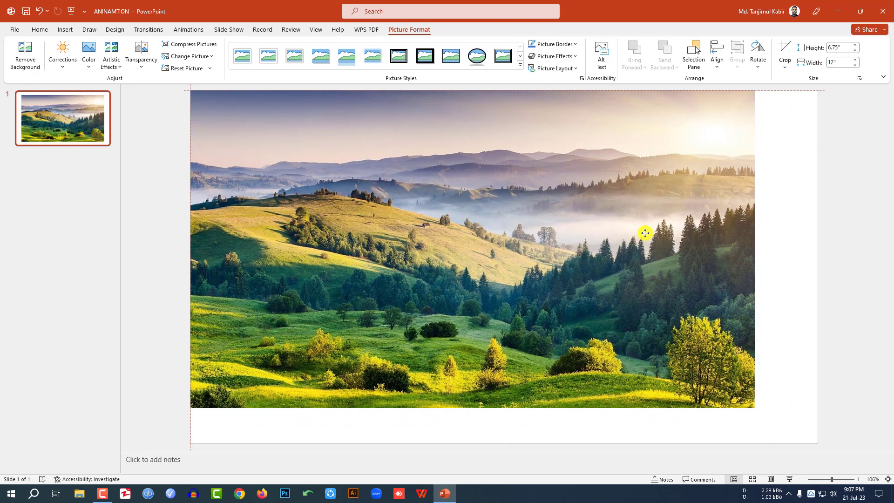
pyautogui.moveTo(754, 408); pyautogui.dragTo(818, 442)
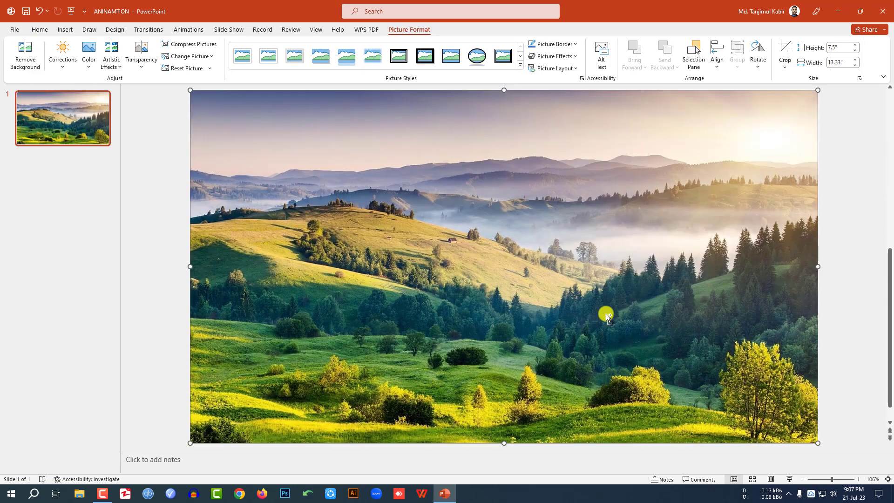
pyautogui.scroll(-7, 606, 314)
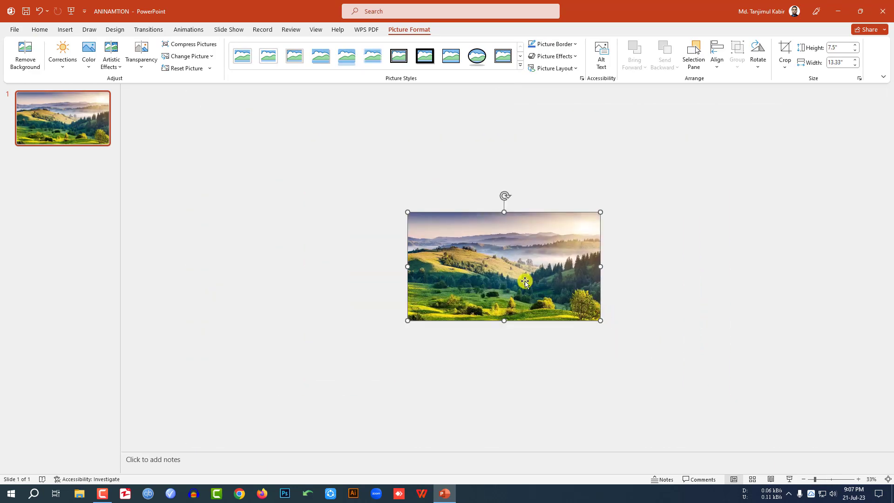
# Duplicate the landscape photo directly below itself and swap the copy for the china picture.
pyautogui.hotkey('ctrl', 'd')
pyautogui.moveTo(508, 265); pyautogui.dragTo(504, 371)
pyautogui.rightClick(504, 371)
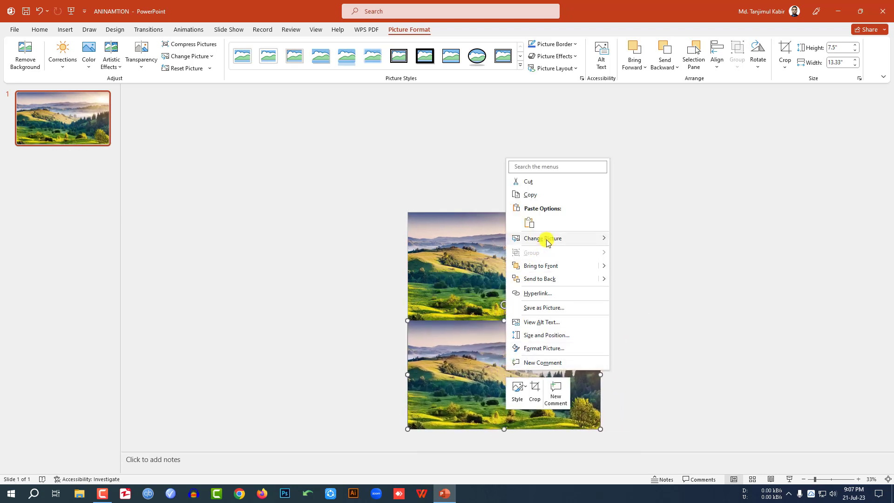
pyautogui.moveTo(542, 238)
pyautogui.click(648, 240)
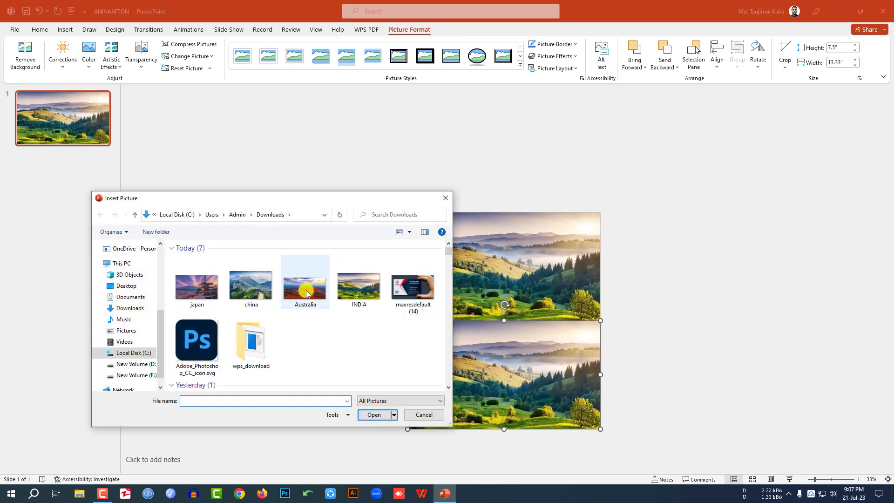
pyautogui.click(251, 286)
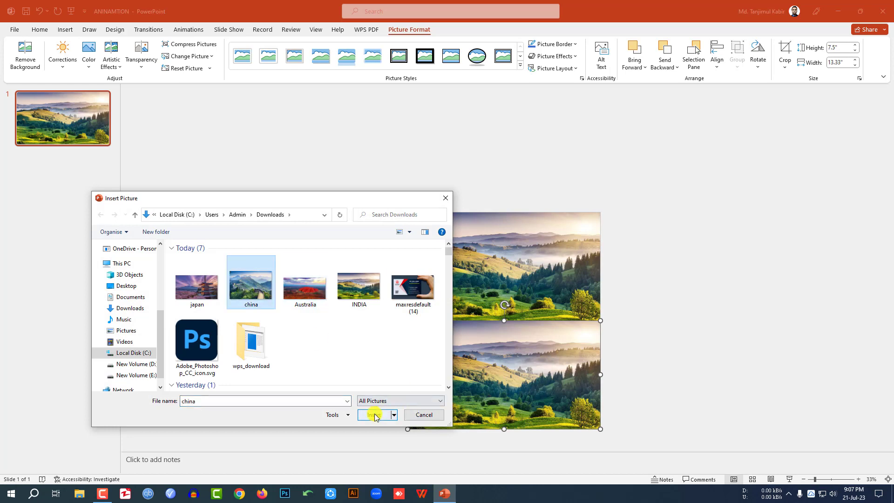
pyautogui.click(375, 415)
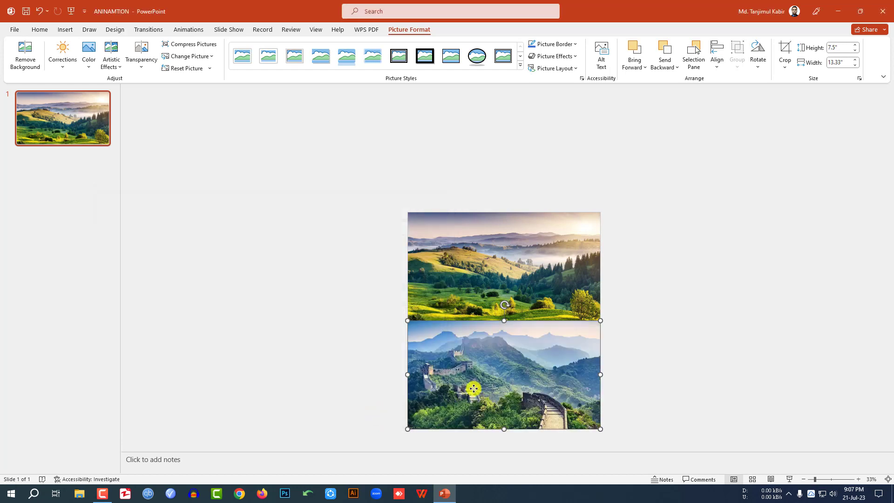
# Replace the bottom picture with the japan photo to complete the three-image column.
pyautogui.hotkey('ctrl', 'z')
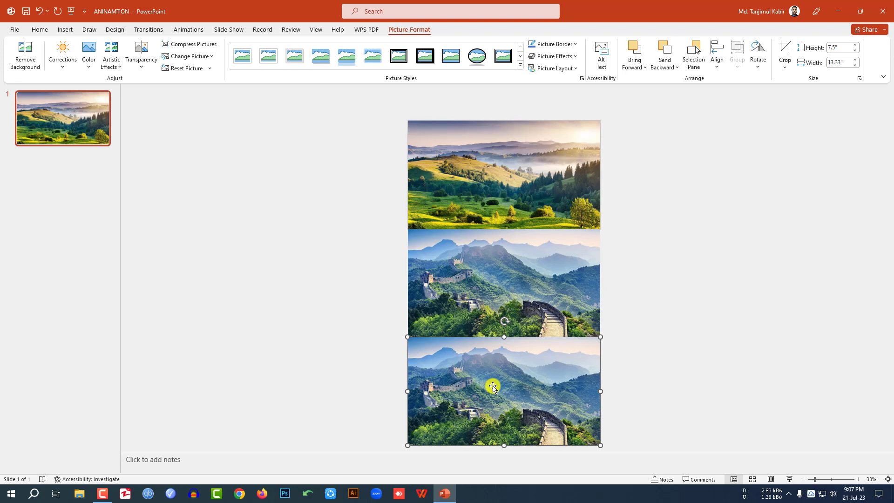
pyautogui.rightClick(493, 387)
pyautogui.moveTo(568, 256)
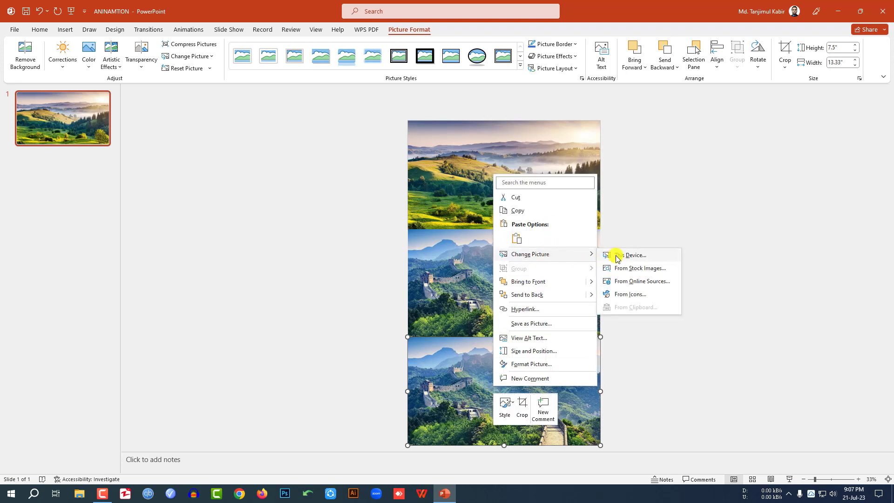
pyautogui.click(624, 256)
pyautogui.click(211, 293)
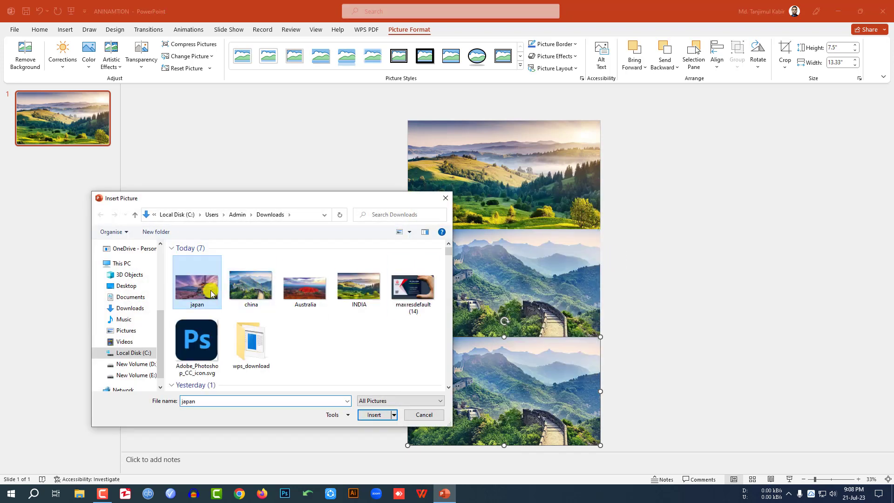
pyautogui.click(373, 415)
pyautogui.click(621, 368)
# Draw a large oval circle overlapping the top photo's left edge.
pyautogui.click(62, 31)
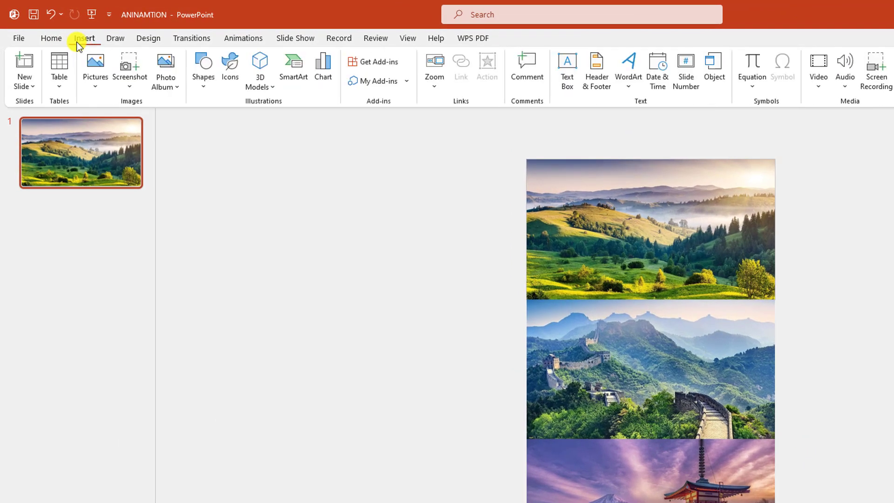
pyautogui.click(202, 79)
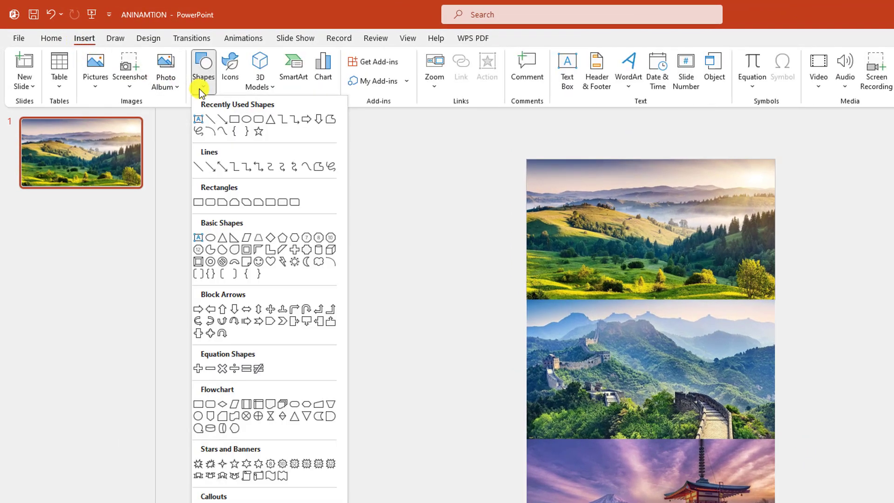
pyautogui.click(245, 120)
pyautogui.moveTo(441, 161); pyautogui.dragTo(535, 294)
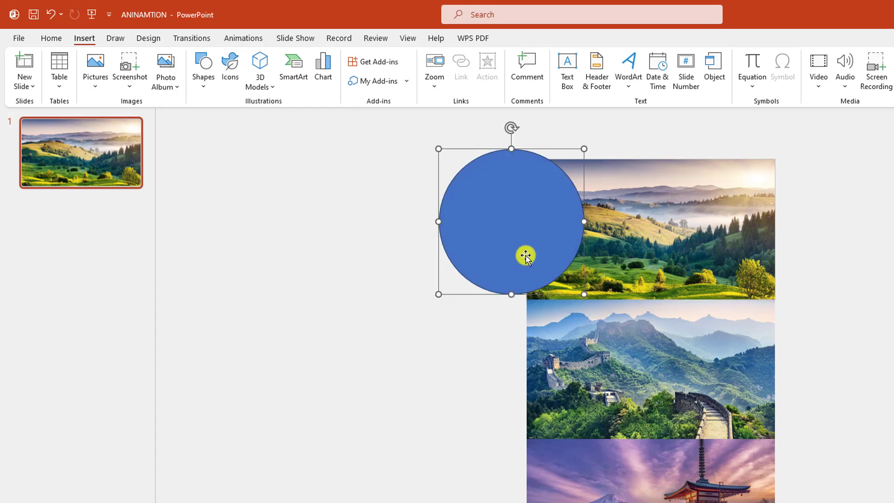
pyautogui.moveTo(515, 253); pyautogui.dragTo(505, 261)
# Give the circle no fill and a white 6 pt outline.
pyautogui.click(478, 58)
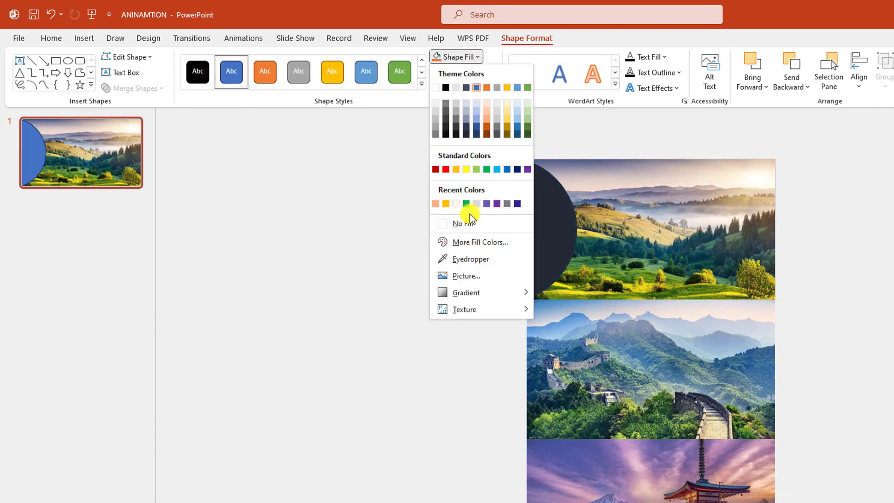
pyautogui.click(463, 224)
pyautogui.click(480, 73)
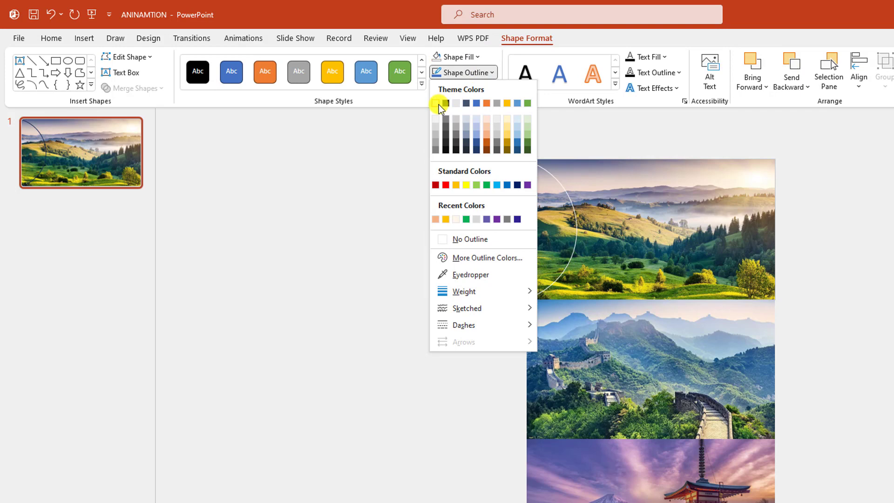
pyautogui.click(437, 103)
pyautogui.click(486, 73)
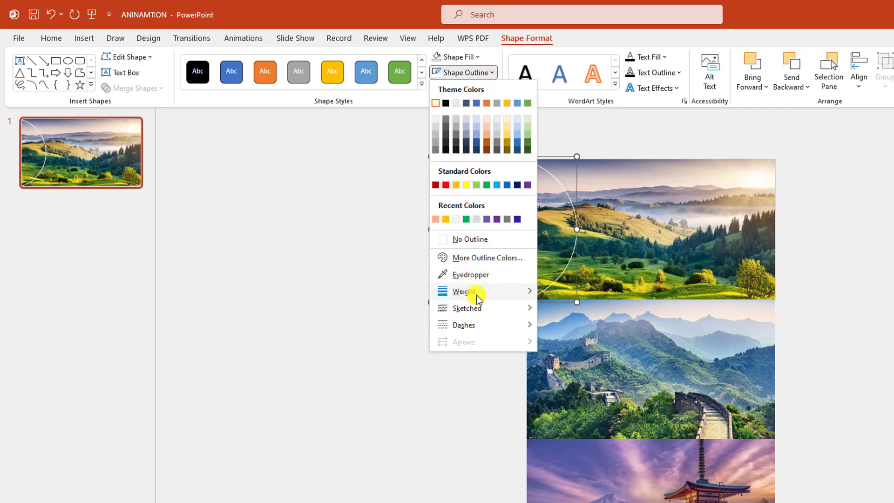
pyautogui.moveTo(475, 292)
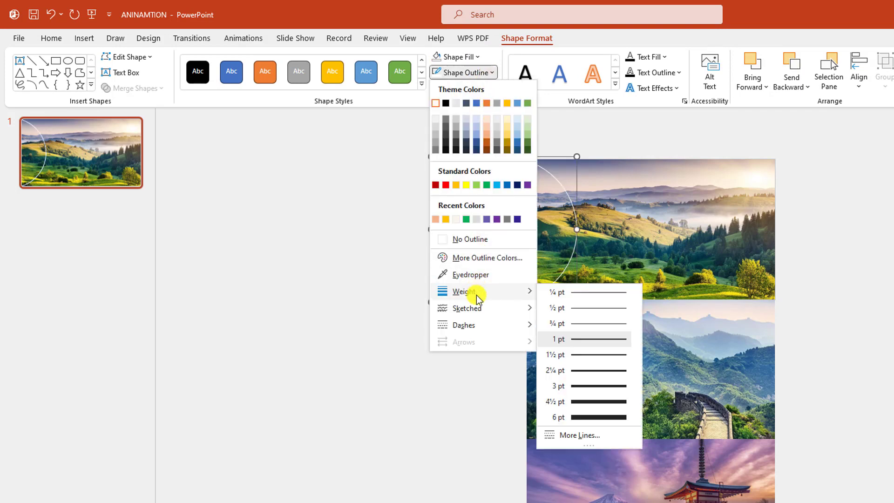
pyautogui.click(599, 401)
pyautogui.click(489, 73)
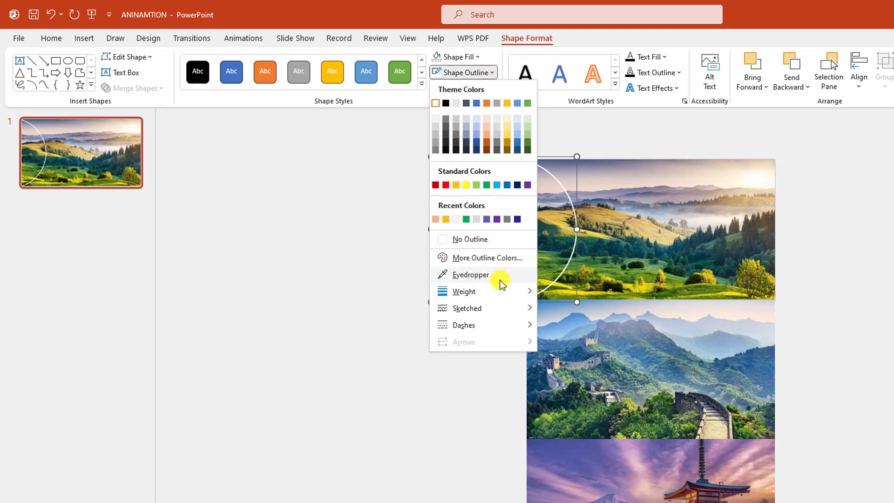
pyautogui.moveTo(508, 289)
pyautogui.click(588, 417)
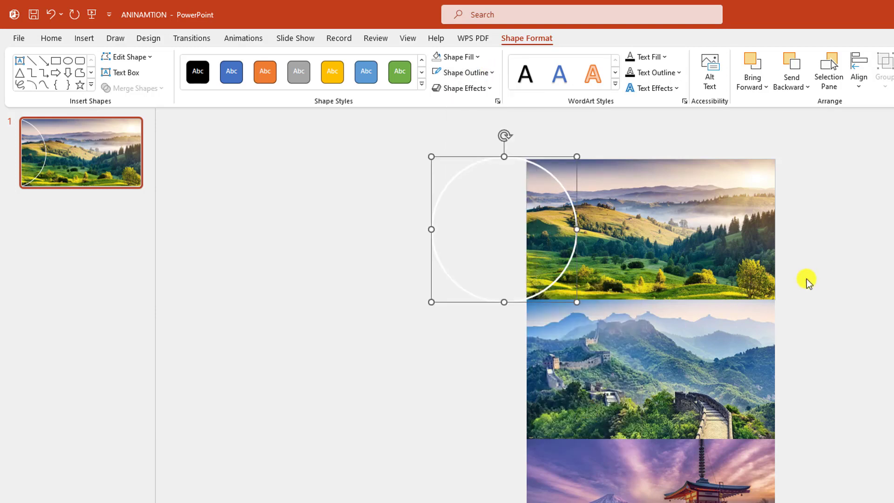
pyautogui.click(801, 280)
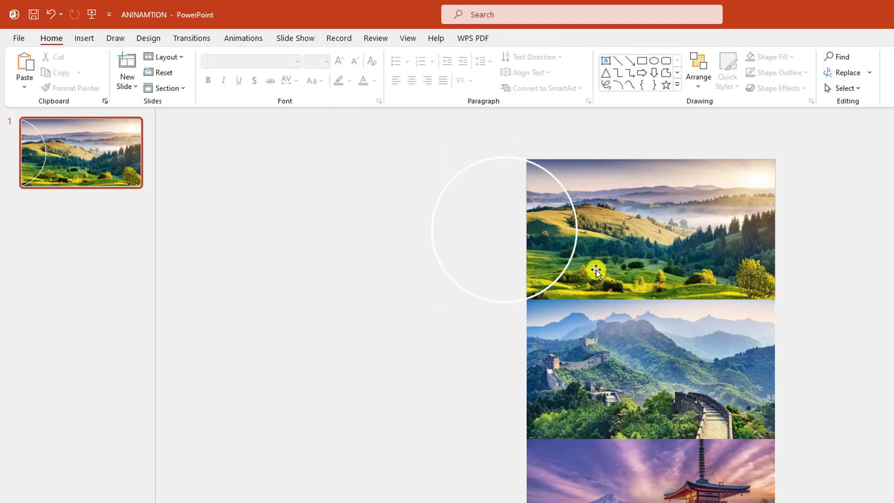
# Draw a sun shape on the circle's right edge, adjusting its position and size.
pyautogui.click(90, 39)
pyautogui.click(205, 82)
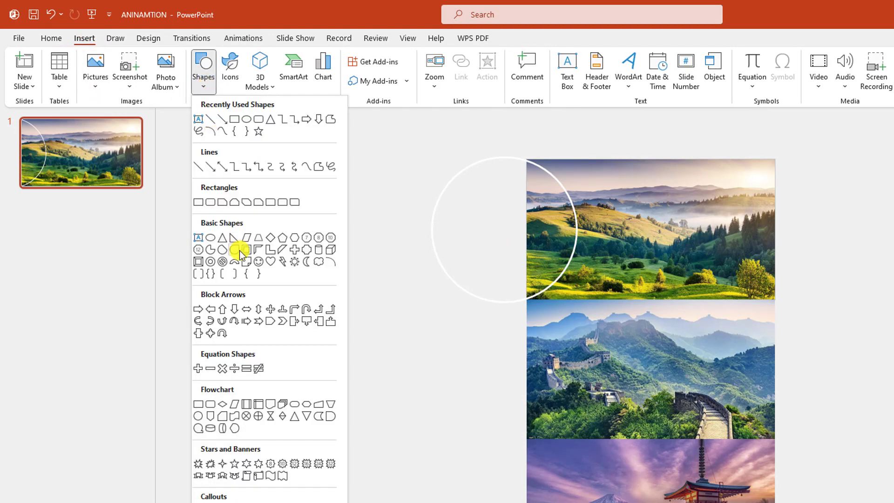
pyautogui.click(294, 261)
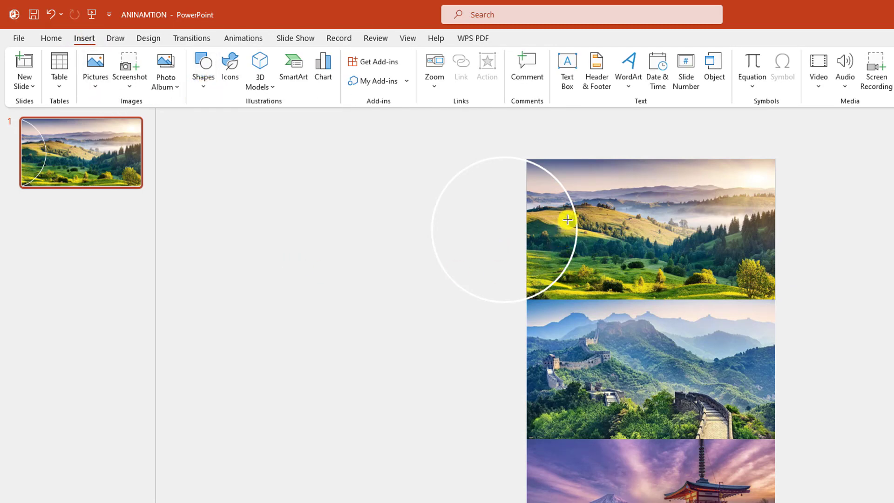
pyautogui.click(579, 243)
pyautogui.scroll(5, 543, 239)
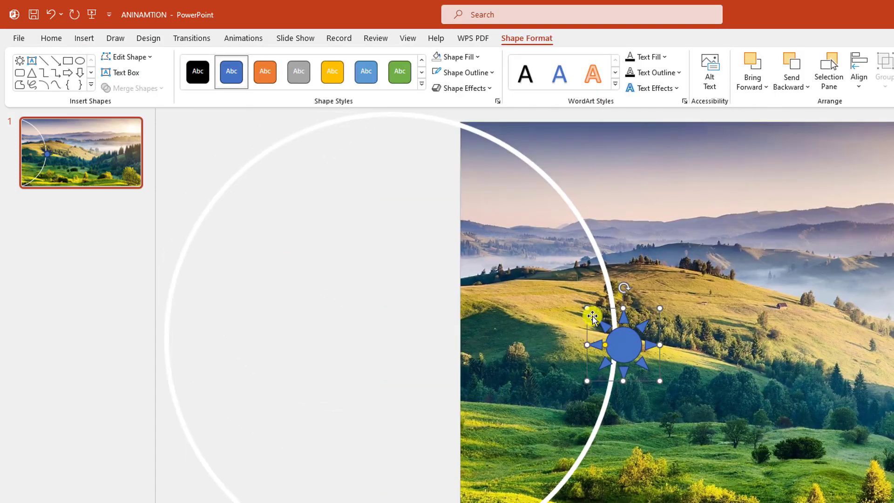
pyautogui.moveTo(592, 317); pyautogui.dragTo(585, 317)
pyautogui.moveTo(651, 310); pyautogui.dragTo(643, 321)
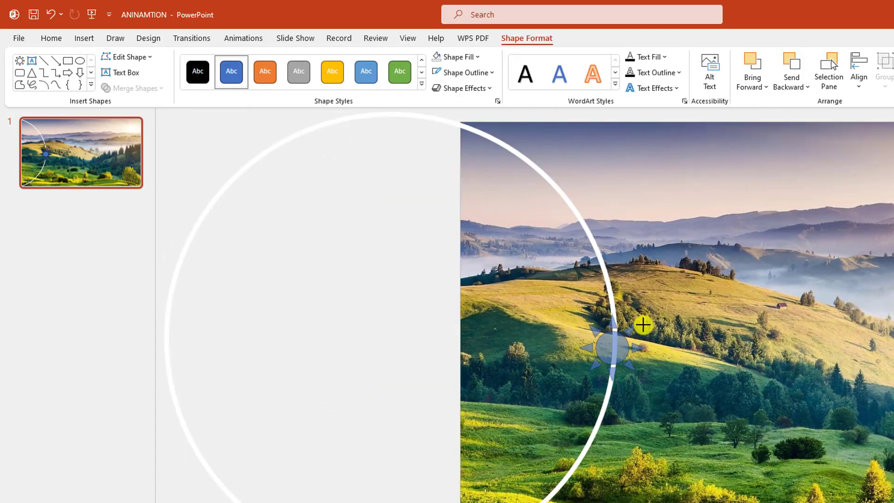
pyautogui.moveTo(606, 353); pyautogui.dragTo(610, 341)
# Remove the sun's blue fill and give it a white 3 pt outline.
pyautogui.click(475, 57)
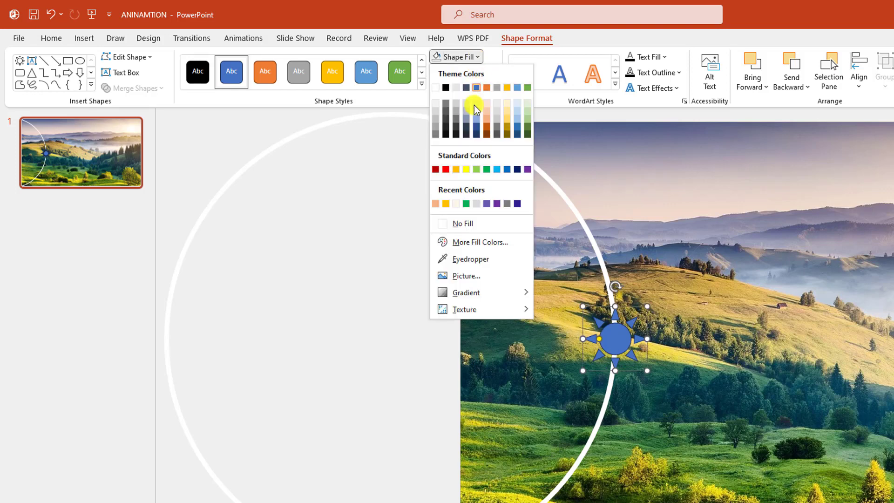
pyautogui.click(466, 220)
pyautogui.click(472, 73)
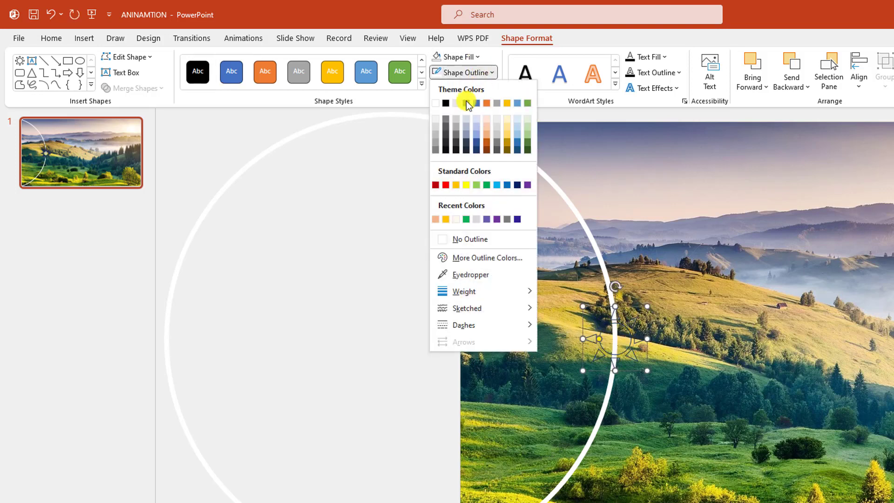
pyautogui.click(440, 104)
pyautogui.click(489, 73)
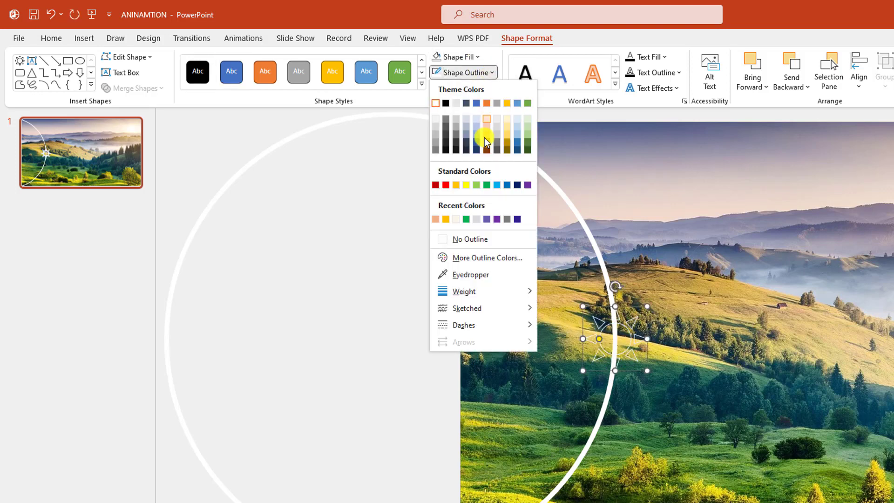
pyautogui.moveTo(480, 294)
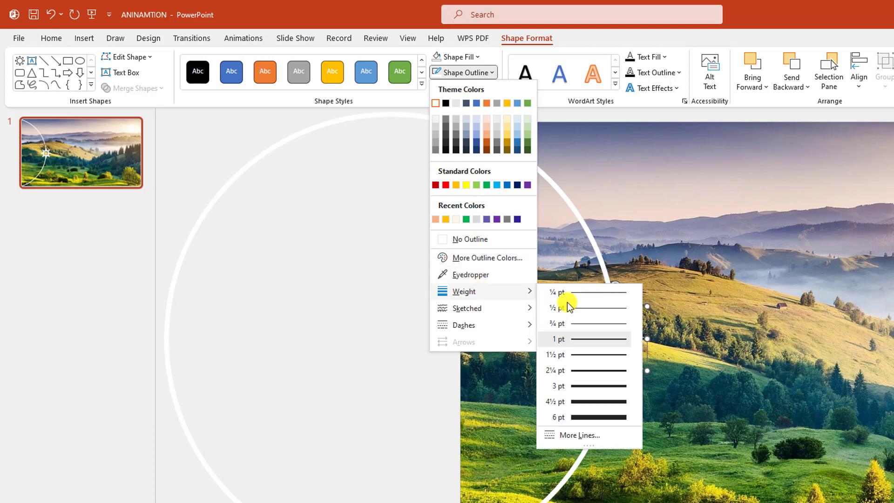
pyautogui.click(592, 389)
pyautogui.click(84, 38)
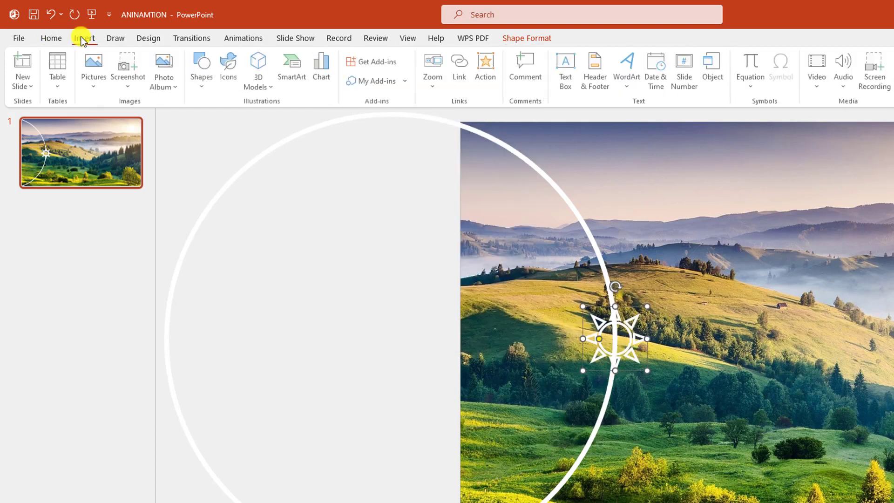
# Draw an oval ring around the sun with a white 3 pt outline and no fill.
pyautogui.click(202, 75)
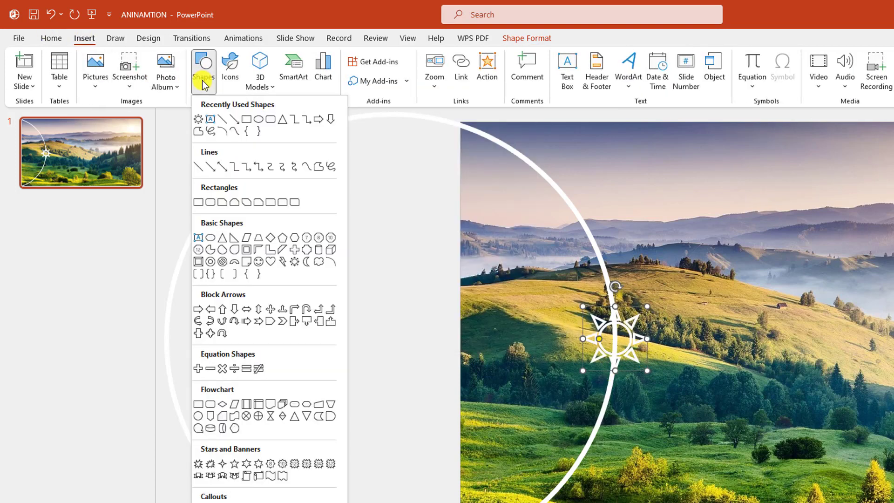
pyautogui.click(258, 121)
pyautogui.moveTo(584, 306); pyautogui.dragTo(657, 380)
pyautogui.click(490, 73)
pyautogui.moveTo(488, 293)
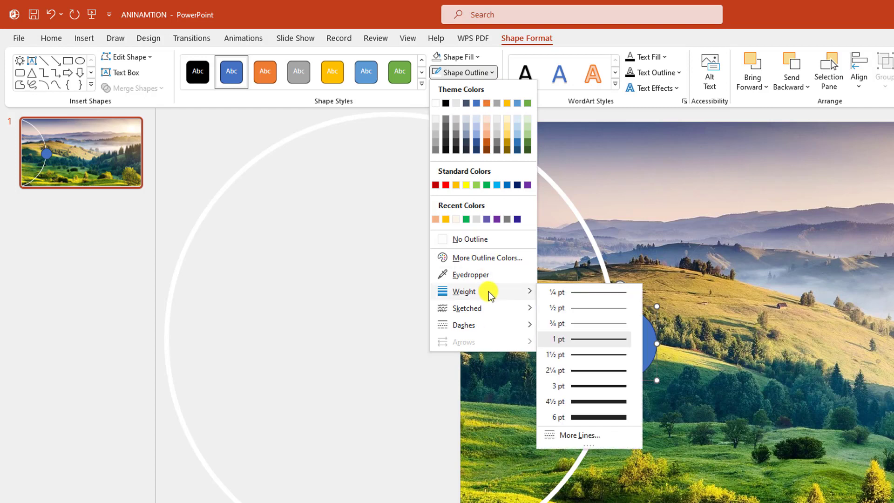
pyautogui.click(590, 386)
pyautogui.click(490, 72)
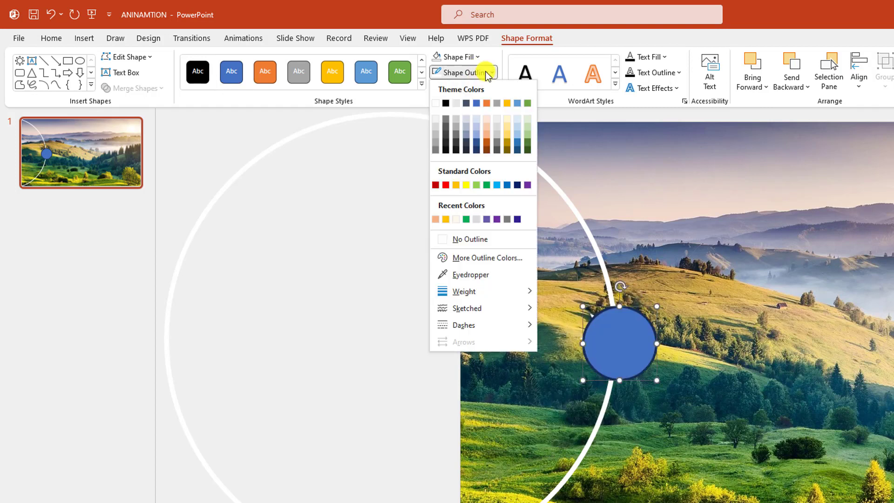
pyautogui.click(435, 103)
pyautogui.click(474, 62)
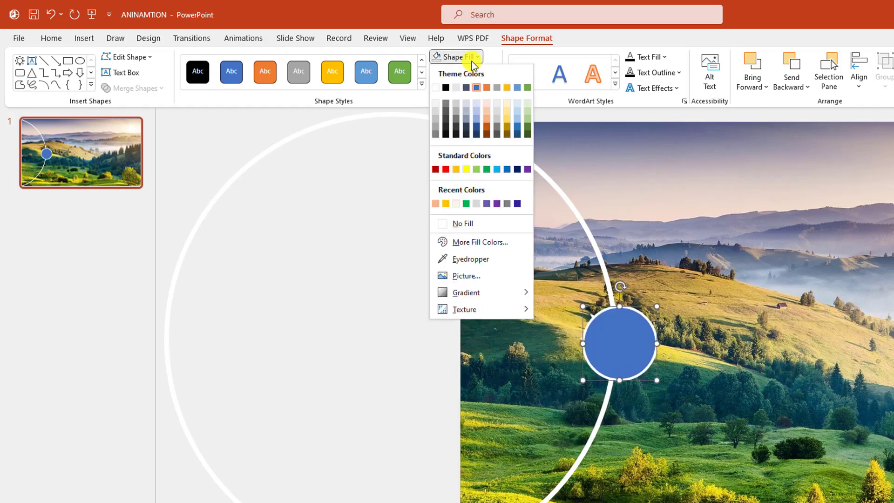
pyautogui.click(467, 226)
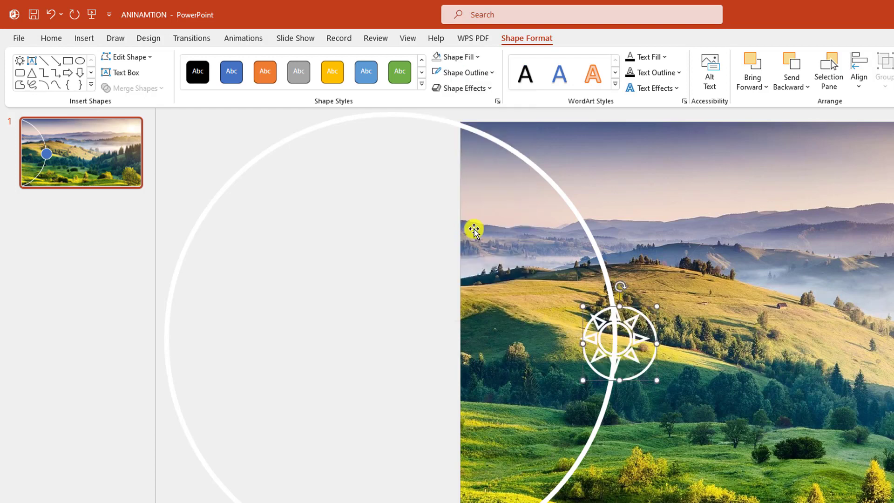
pyautogui.click(632, 352)
# Align the sun to the middle and centre of its ring, forming one emblem.
pyautogui.keyDown('shift'); pyautogui.click(657, 352); pyautogui.keyUp('shift')
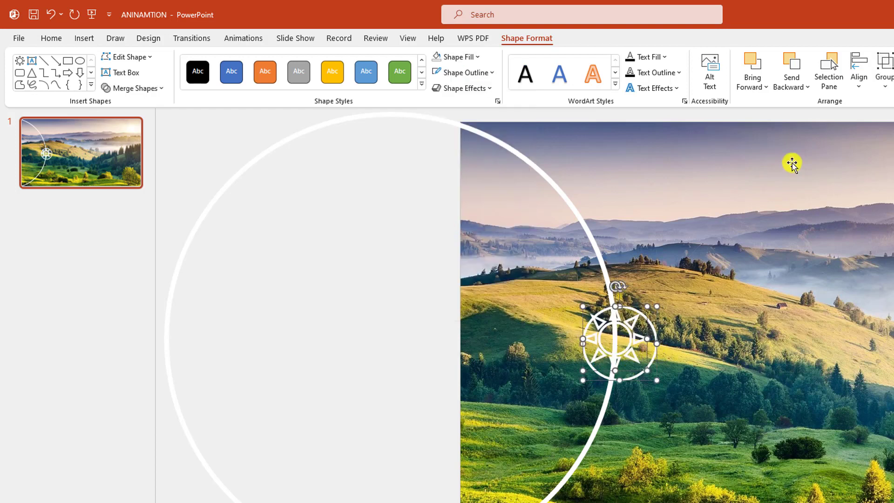
pyautogui.click(859, 77)
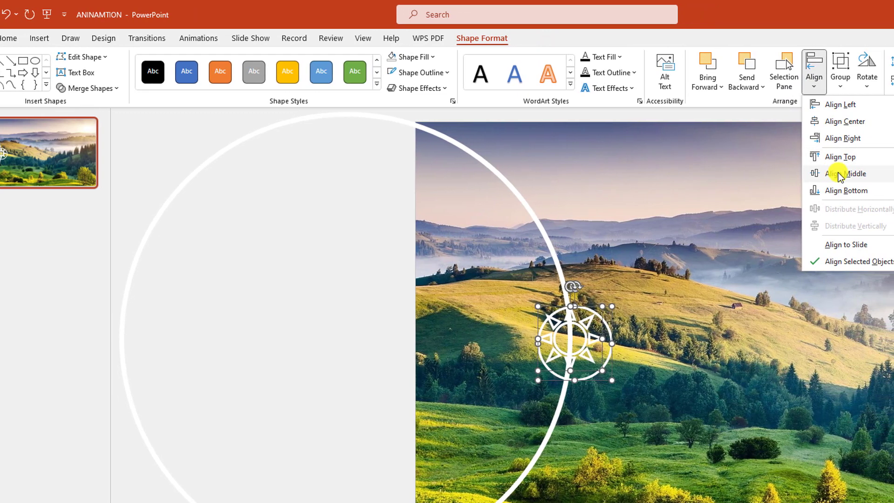
pyautogui.click(841, 177)
pyautogui.click(812, 75)
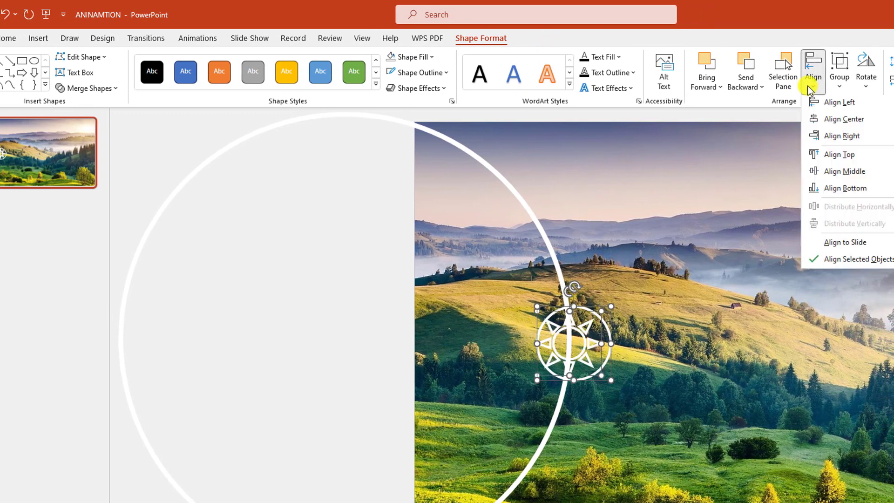
pyautogui.click(842, 181)
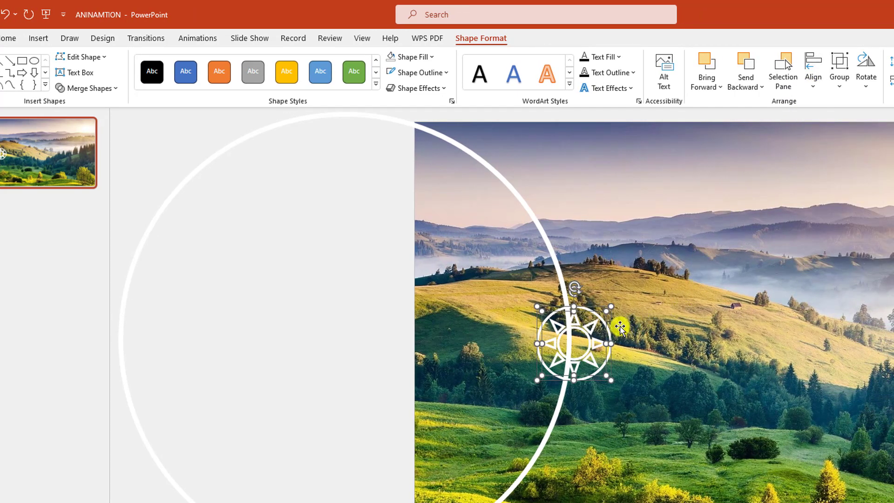
pyautogui.moveTo(586, 332); pyautogui.dragTo(578, 327)
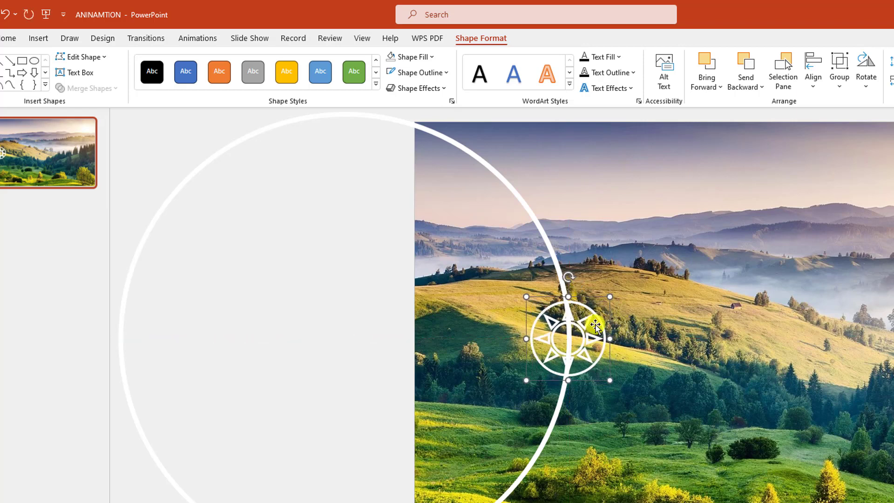
pyautogui.press('Escape')
pyautogui.click(583, 349)
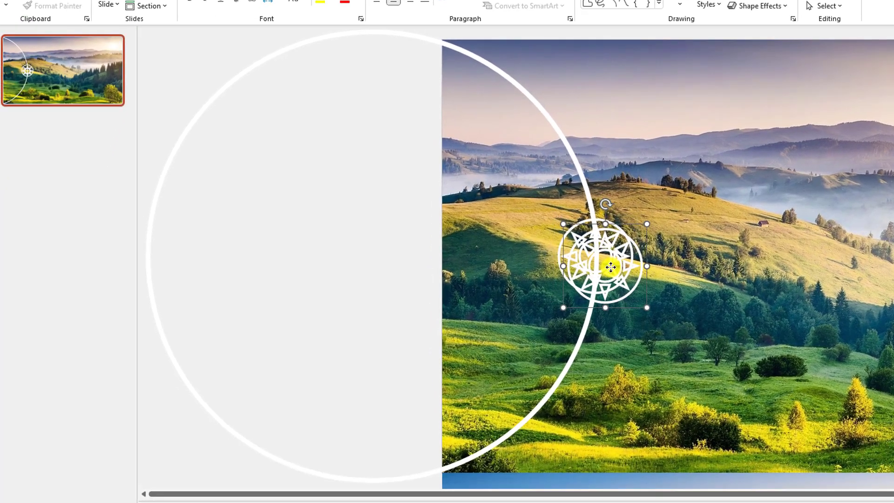
# Place two smaller copies of the emblem further down the big circle's edge.
pyautogui.moveTo(580, 378); pyautogui.dragTo(571, 412)
pyautogui.moveTo(598, 330); pyautogui.dragTo(555, 412)
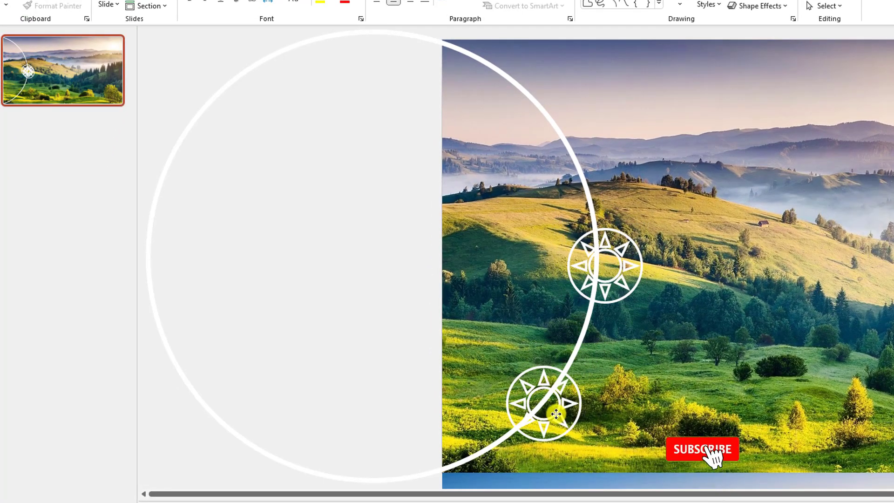
pyautogui.moveTo(574, 366); pyautogui.dragTo(554, 413)
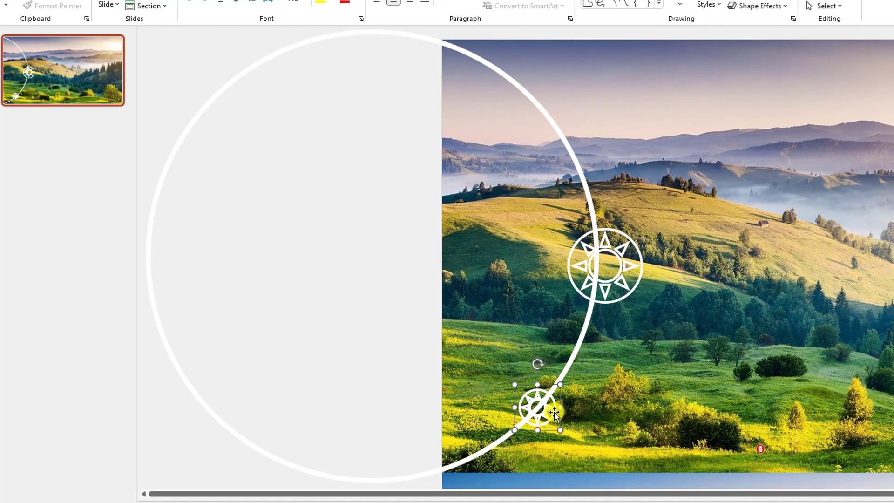
pyautogui.keyDown('ctrl'); pyautogui.scroll(-2, 554, 413); pyautogui.keyUp('ctrl')
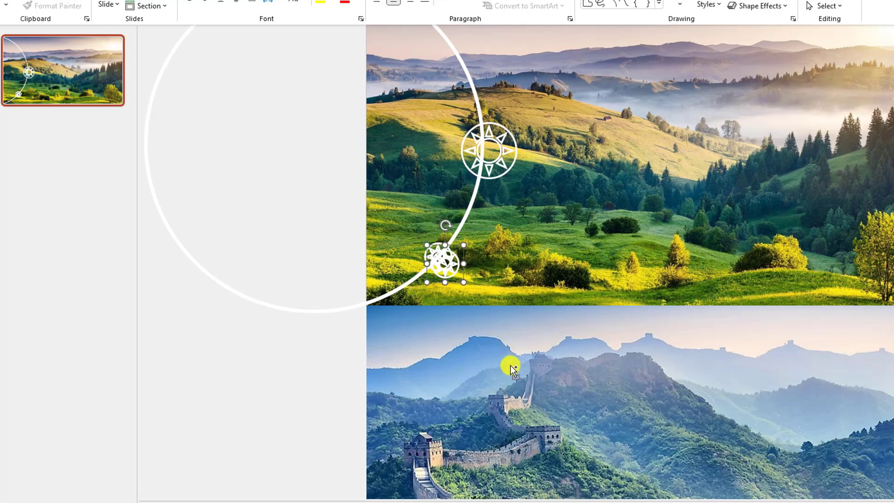
pyautogui.moveTo(445, 263); pyautogui.dragTo(329, 315)
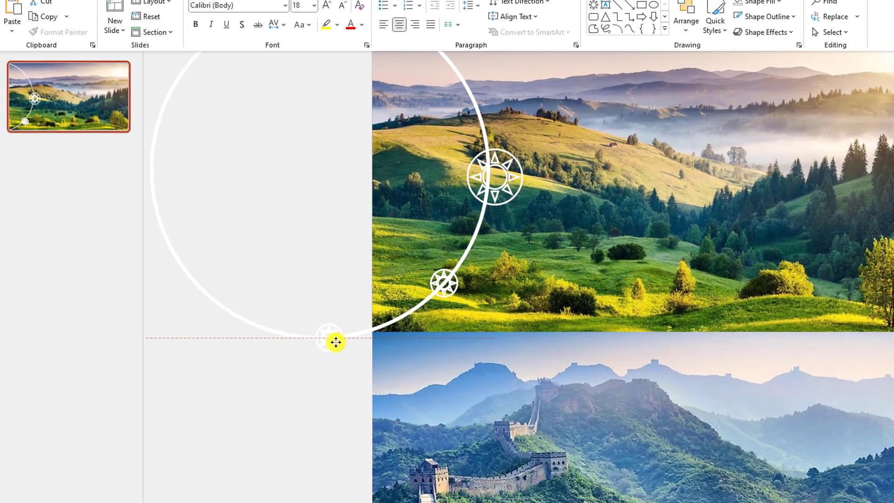
pyautogui.moveTo(505, 153); pyautogui.dragTo(497, 155)
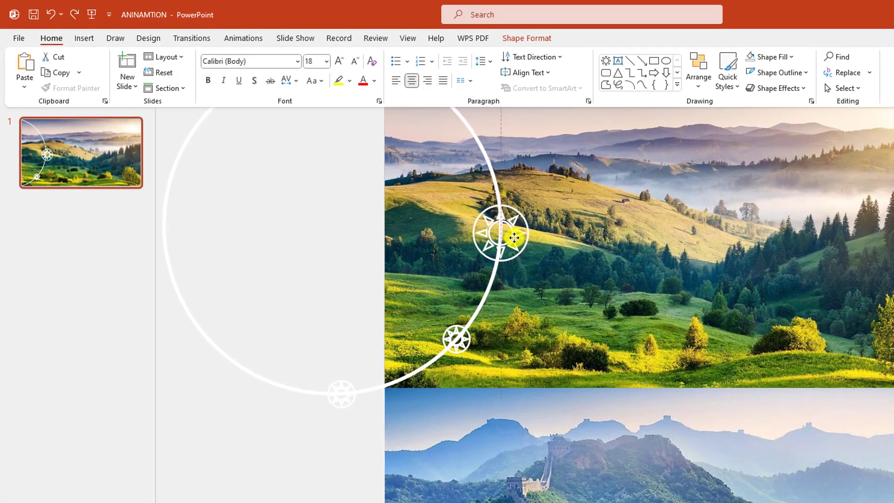
pyautogui.moveTo(514, 238); pyautogui.dragTo(514, 238)
# Draw a text box beside the large emblem and type INDIA.
pyautogui.click(315, 467)
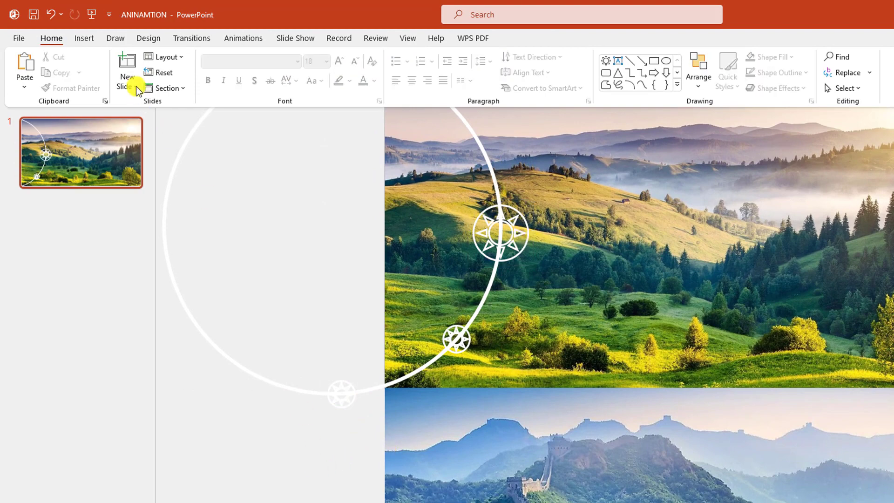
pyautogui.click(82, 38)
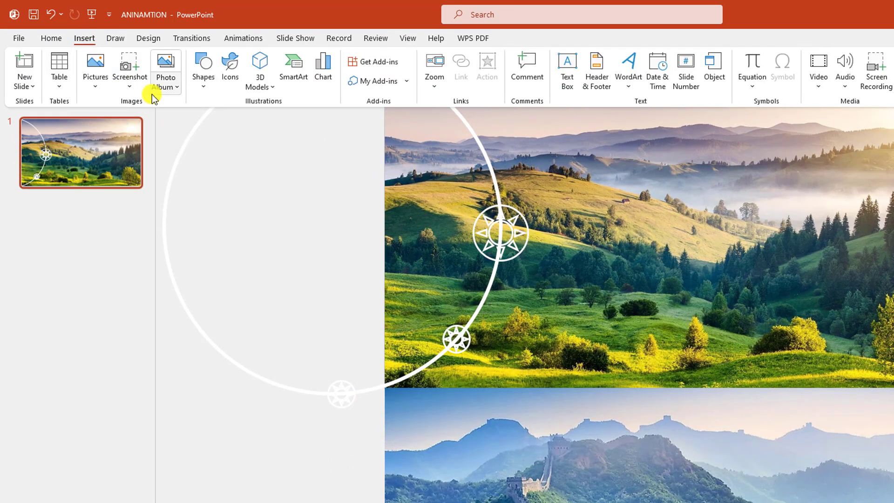
pyautogui.click(205, 88)
pyautogui.click(248, 121)
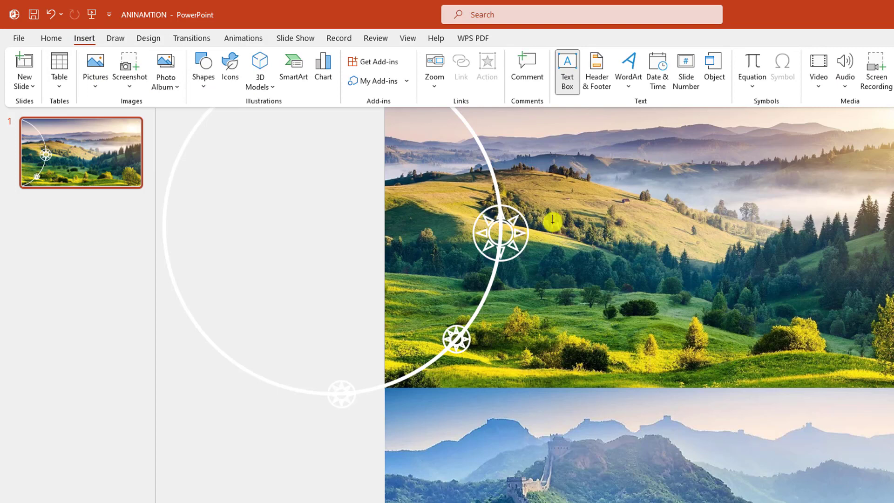
pyautogui.moveTo(536, 216); pyautogui.dragTo(644, 267)
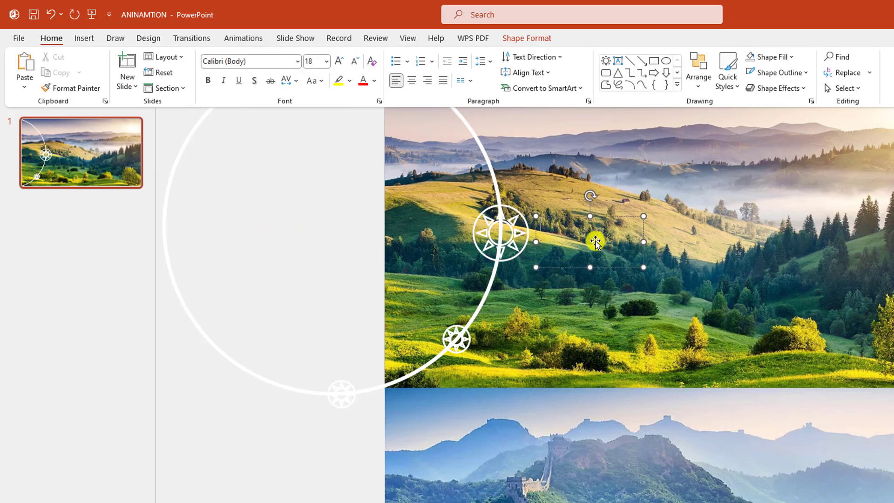
pyautogui.write('INDIA')
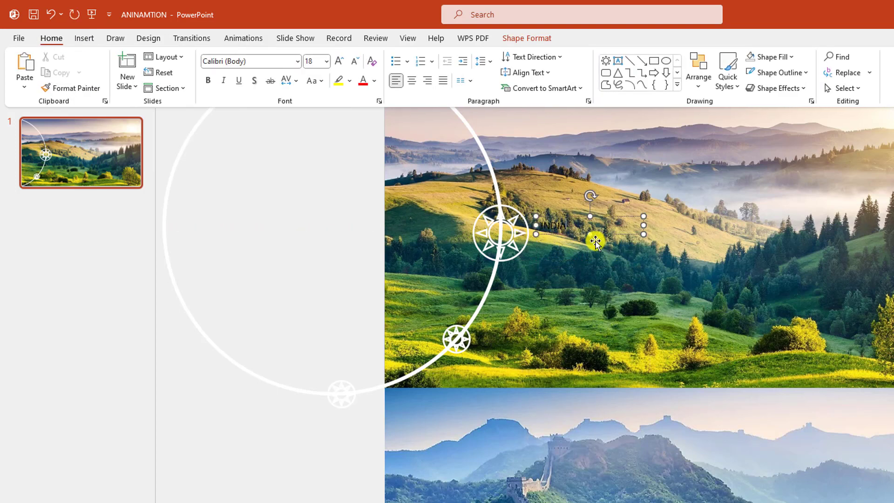
# Format the INDIA text in white Anton at size 60.
pyautogui.hotkey('ctrl', 'a')
pyautogui.click(270, 60)
pyautogui.press('Return')
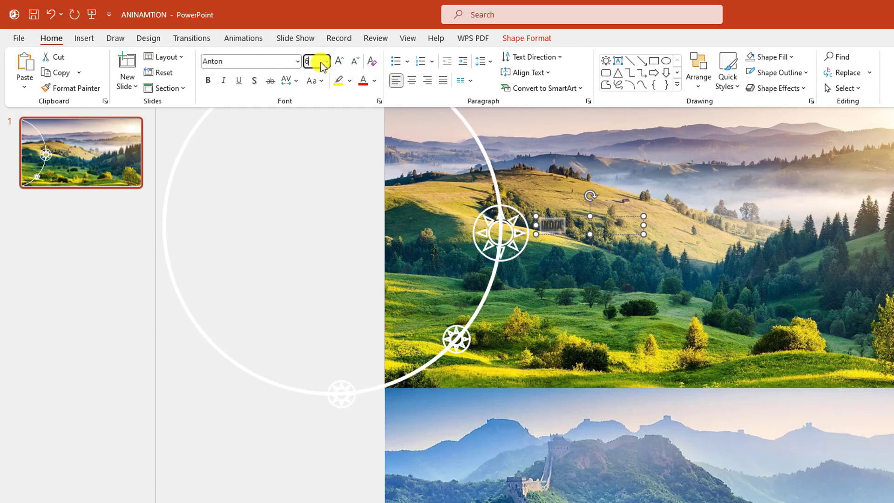
pyautogui.click(321, 62)
pyautogui.write('60')
pyautogui.press('Return')
pyautogui.click(374, 80)
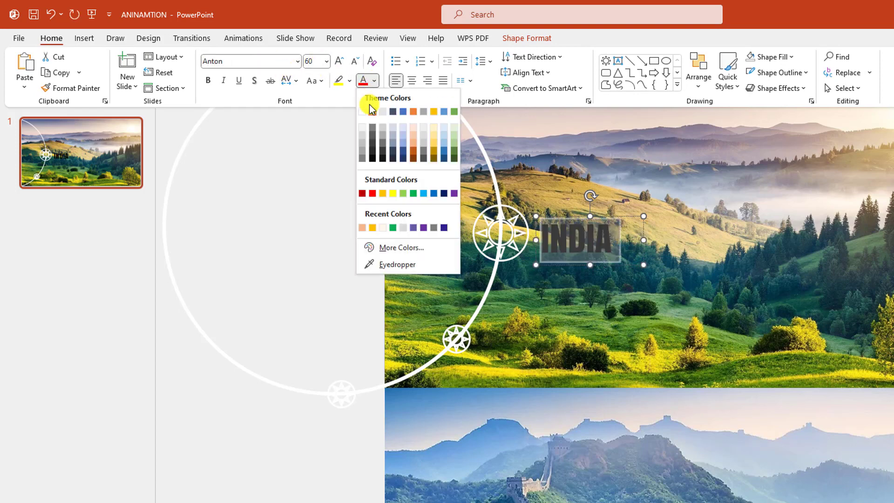
pyautogui.click(363, 112)
pyautogui.click(570, 219)
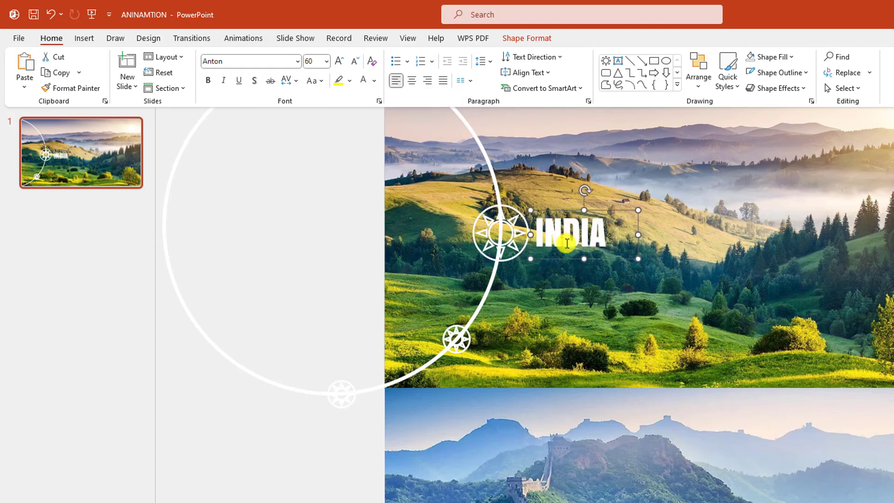
# Copy the label beside the middle emblem and change it to CHINA at size 30.
pyautogui.moveTo(560, 258); pyautogui.dragTo(499, 368)
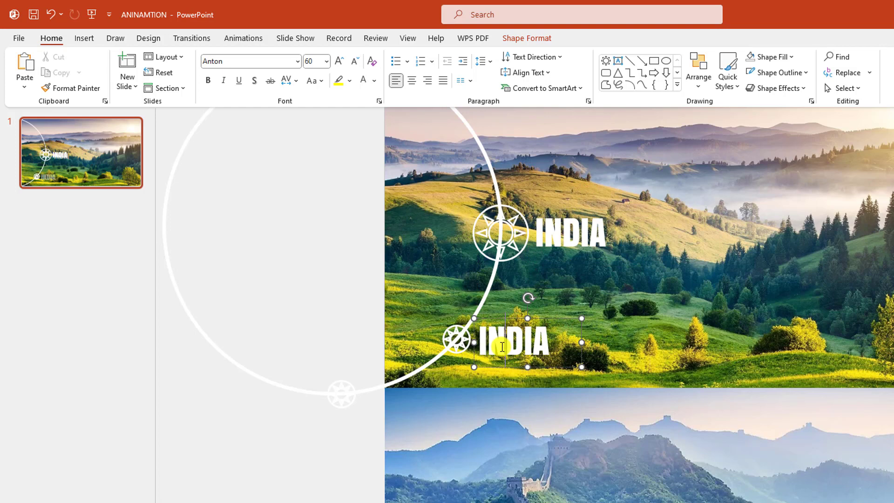
pyautogui.write('CHINA')
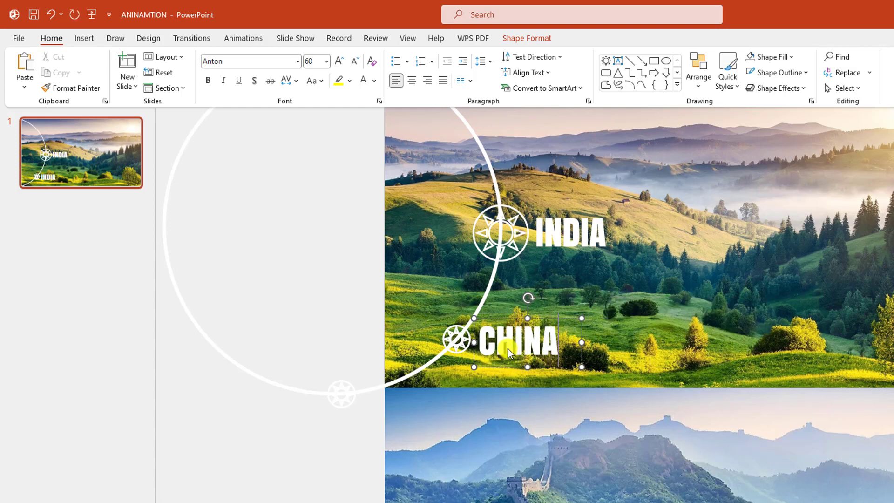
pyautogui.hotkey('ctrl', 'a')
pyautogui.click(326, 63)
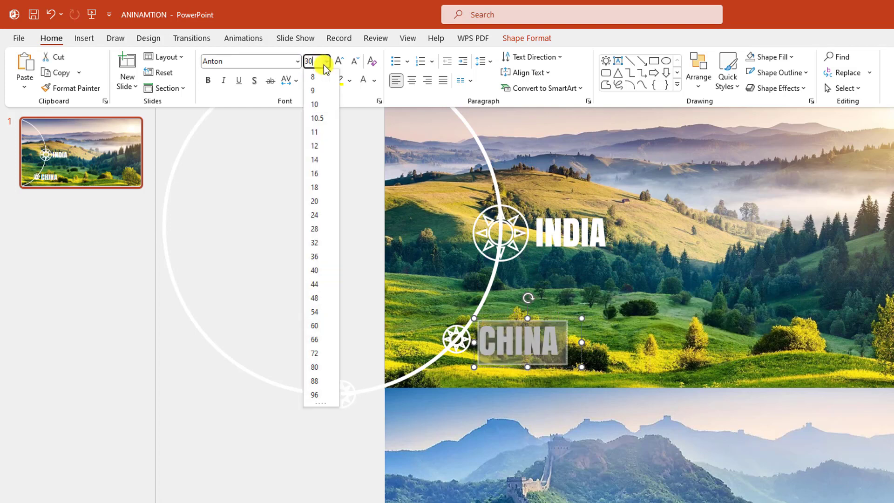
pyautogui.write('30')
pyautogui.press('Return')
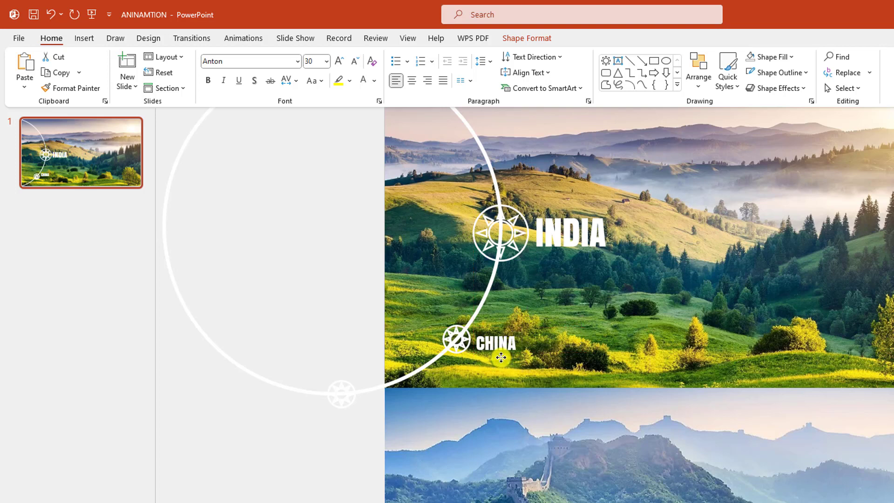
# Duplicate the CHINA label under the bottom compass emblem and retype it as JAPAN.
pyautogui.click(500, 356)
pyautogui.hotkey('ctrl', 'd')
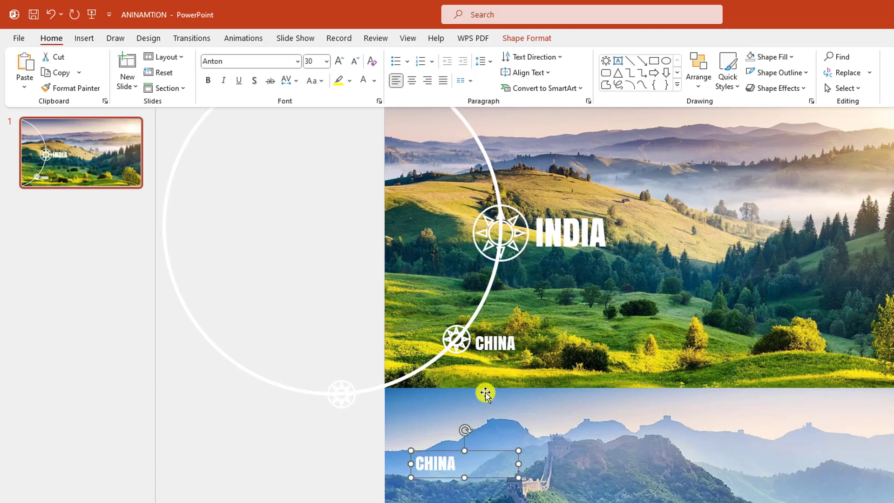
pyautogui.moveTo(435, 452); pyautogui.dragTo(344, 411)
pyautogui.doubleClick(343, 422)
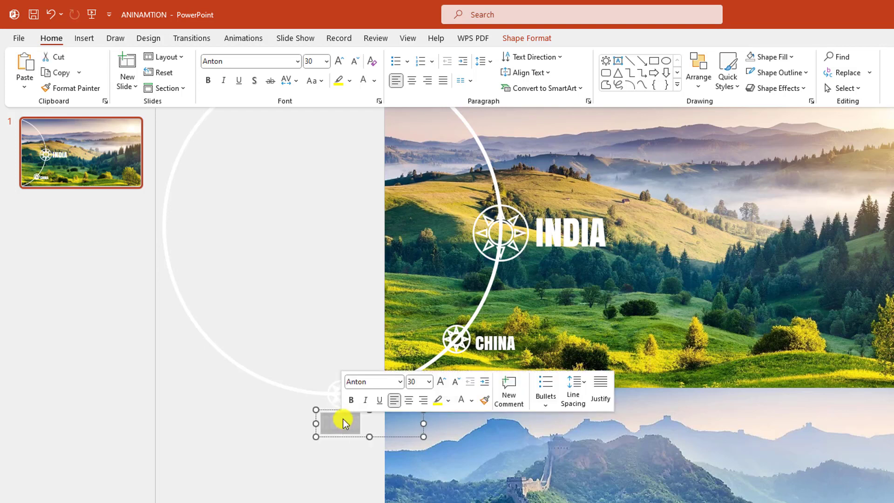
pyautogui.write('JAPAN')
pyautogui.click(280, 443)
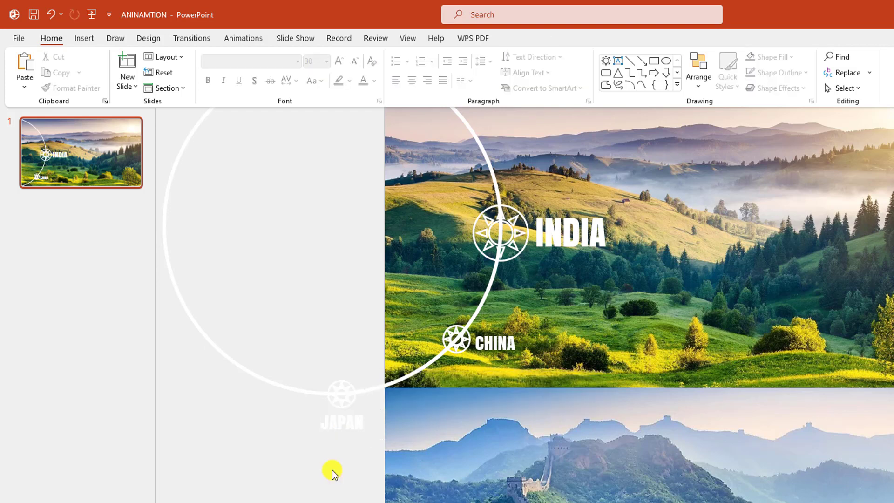
# Duplicate slide 1 and shift the three photos up so the China photo fills the slide.
pyautogui.rightClick(59, 168)
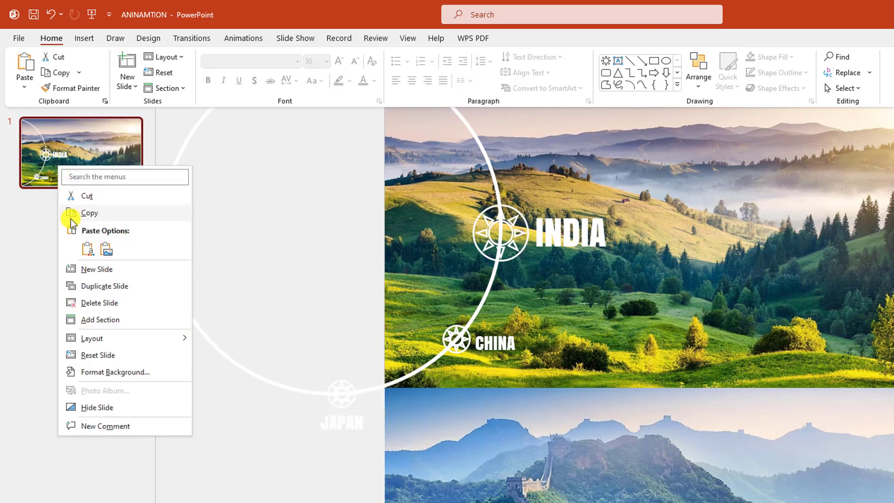
pyautogui.click(89, 285)
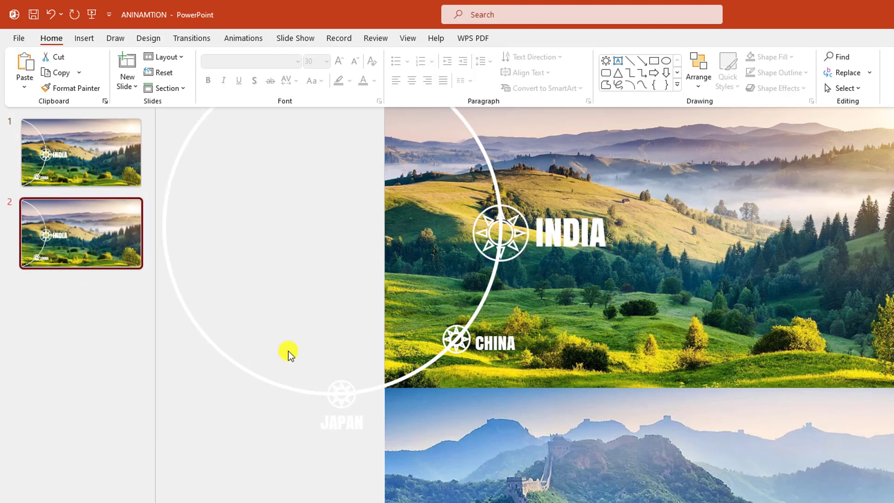
pyautogui.keyDown('ctrl'); pyautogui.scroll(-5, 289, 353); pyautogui.keyUp('ctrl')
pyautogui.moveTo(623, 347); pyautogui.dragTo(660, 236)
pyautogui.moveTo(687, 386); pyautogui.dragTo(679, 311)
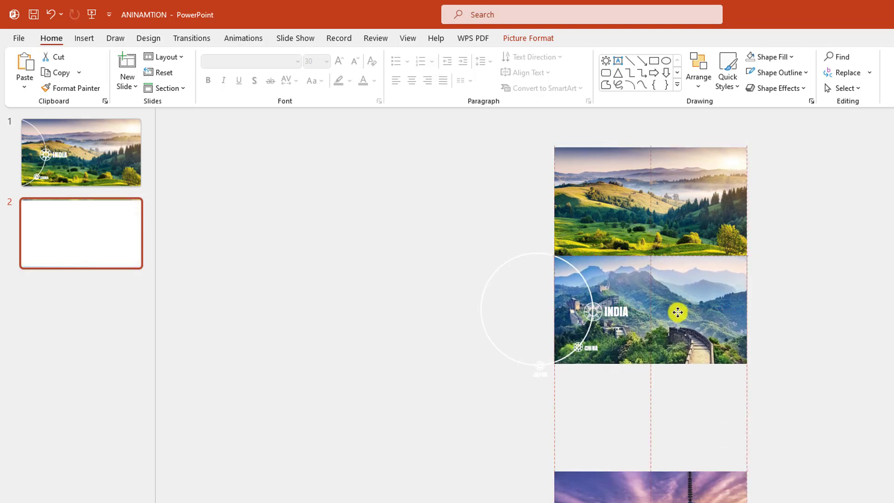
pyautogui.moveTo(684, 498); pyautogui.dragTo(689, 408)
pyautogui.scroll(1, 689, 408)
# Retype the large INDIA label as CHINA.
pyautogui.click(615, 346)
pyautogui.doubleClick(615, 346)
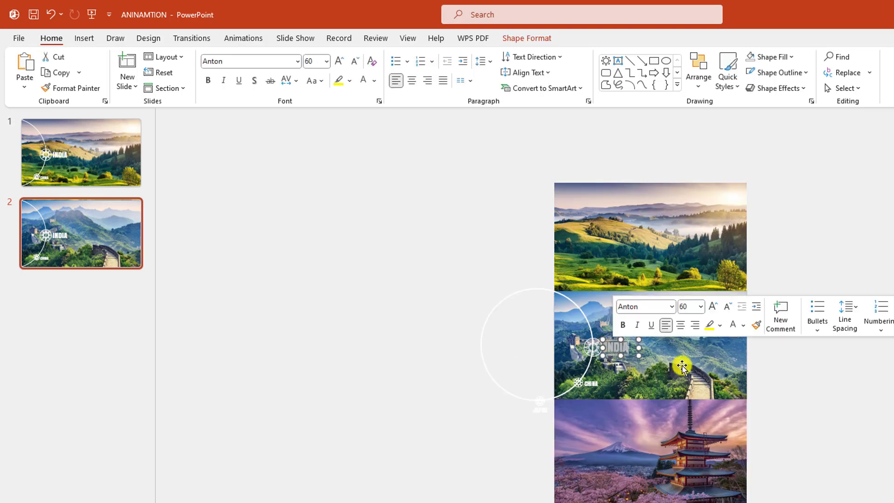
pyautogui.write('CHI')
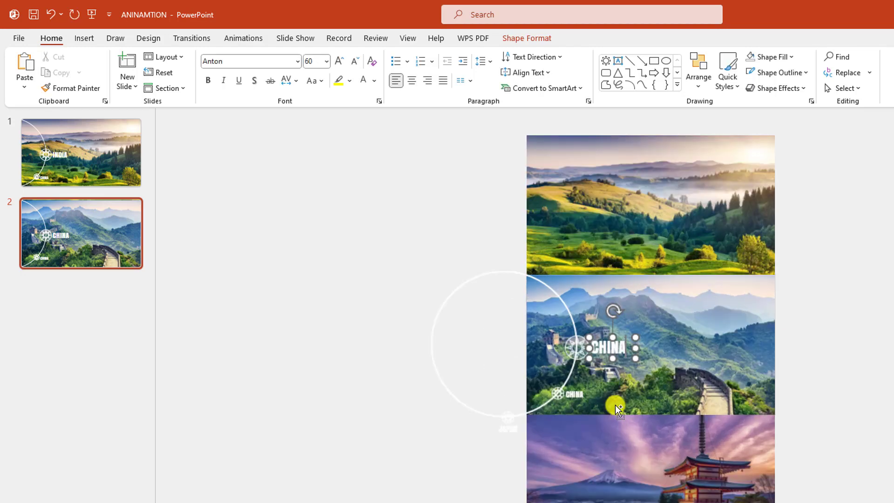
# Move the small CHINA label and compass to the circle's top, and the JAPAN emblem and label onto the circle.
pyautogui.keyDown('ctrl'); pyautogui.scroll(5, 615, 401); pyautogui.keyUp('ctrl')
pyautogui.click(529, 413)
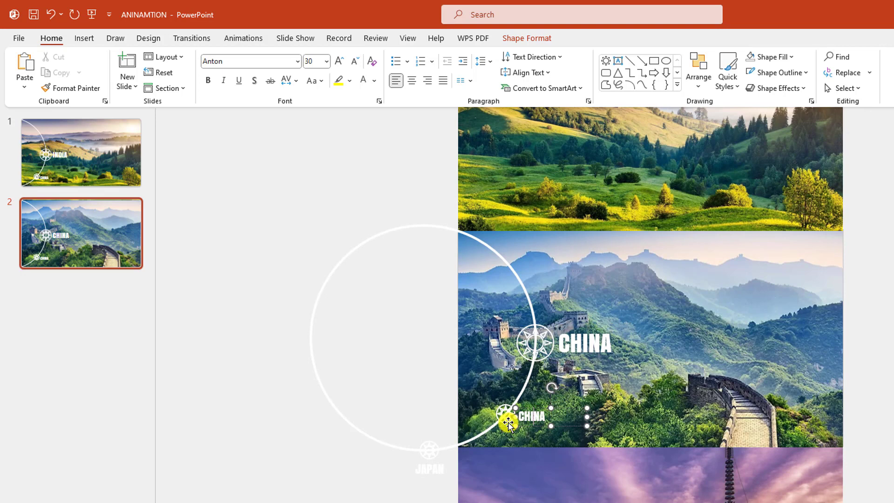
pyautogui.keyDown('shift'); pyautogui.click(508, 422); pyautogui.keyUp('shift')
pyautogui.moveTo(528, 423); pyautogui.dragTo(542, 282)
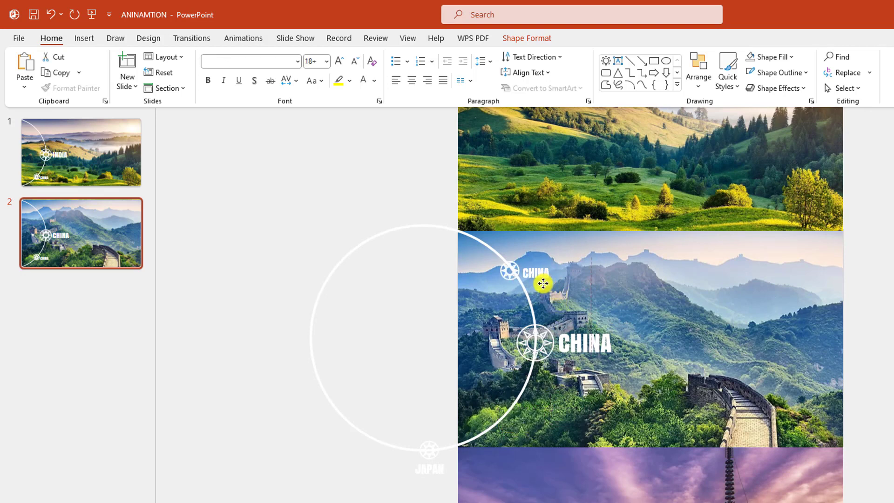
pyautogui.click(434, 458)
pyautogui.moveTo(433, 458); pyautogui.dragTo(508, 423)
pyautogui.moveTo(436, 473); pyautogui.dragTo(539, 428)
pyautogui.click(94, 239)
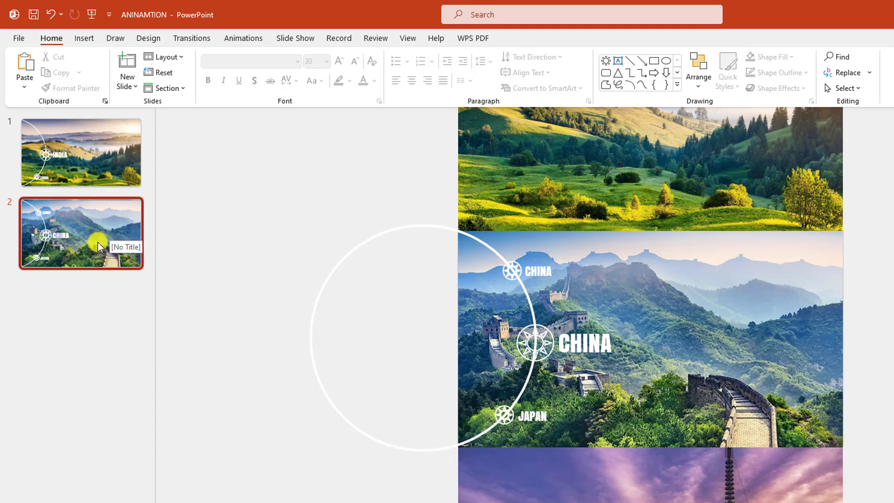
pyautogui.rightClick(99, 241)
# Duplicate slide 2 as a third slide and shift the India, China and Japan photos up.
pyautogui.click(144, 370)
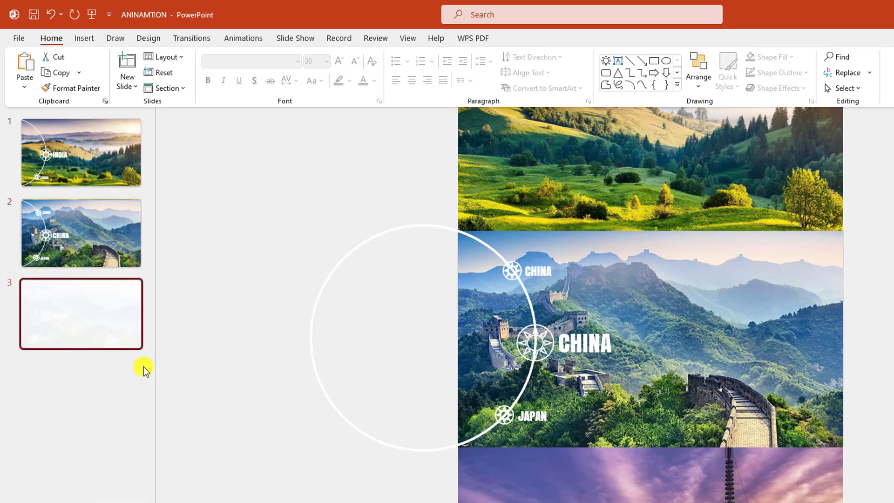
pyautogui.scroll(-2, 605, 425)
pyautogui.moveTo(659, 244); pyautogui.dragTo(663, 173)
pyautogui.moveTo(671, 366); pyautogui.dragTo(676, 294)
pyautogui.moveTo(693, 477); pyautogui.dragTo(697, 379)
pyautogui.click(681, 275)
pyautogui.scroll(5, 654, 303)
# Delete the small CHINA label, move the large CHINA label to the top and shrink it to 28.
pyautogui.click(564, 434)
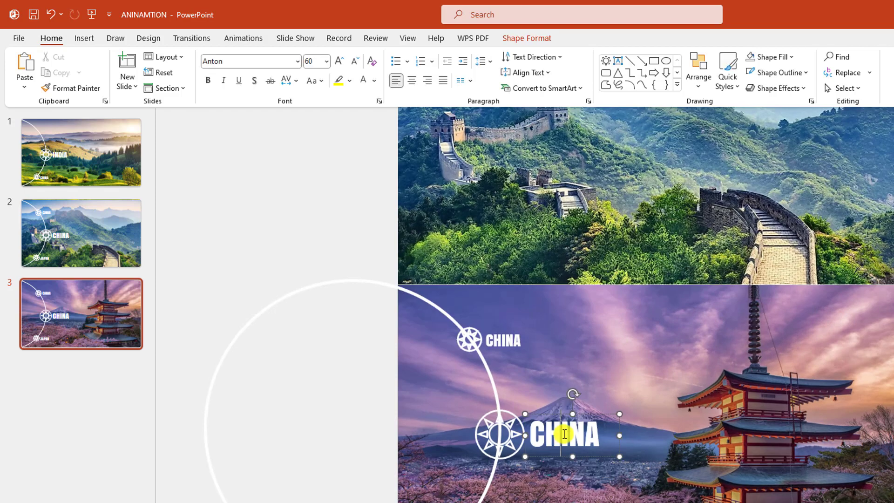
pyautogui.click(507, 352)
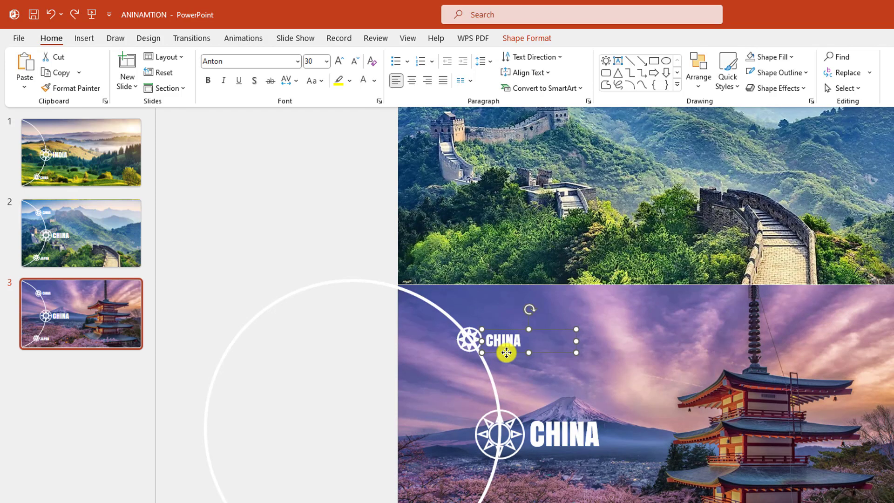
pyautogui.press('Delete')
pyautogui.moveTo(579, 435); pyautogui.dragTo(518, 359)
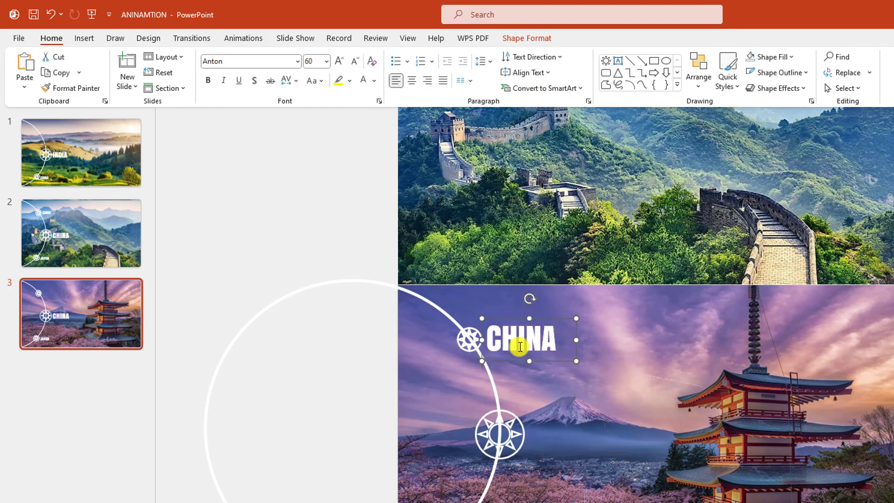
pyautogui.doubleClick(521, 345)
pyautogui.click(526, 343)
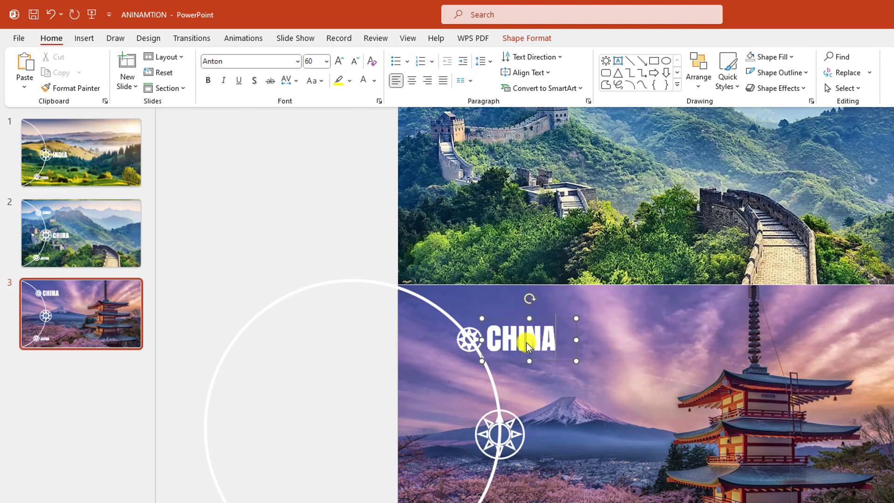
pyautogui.press('Escape')
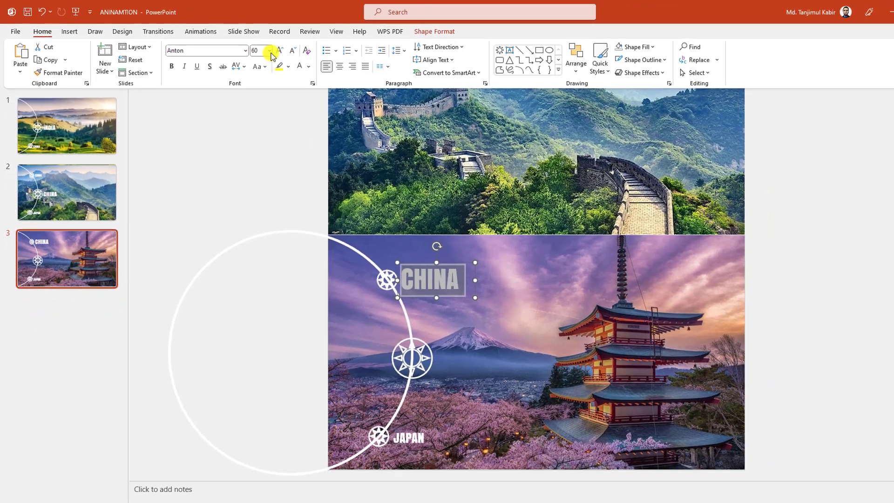
pyautogui.click(322, 61)
pyautogui.click(243, 178)
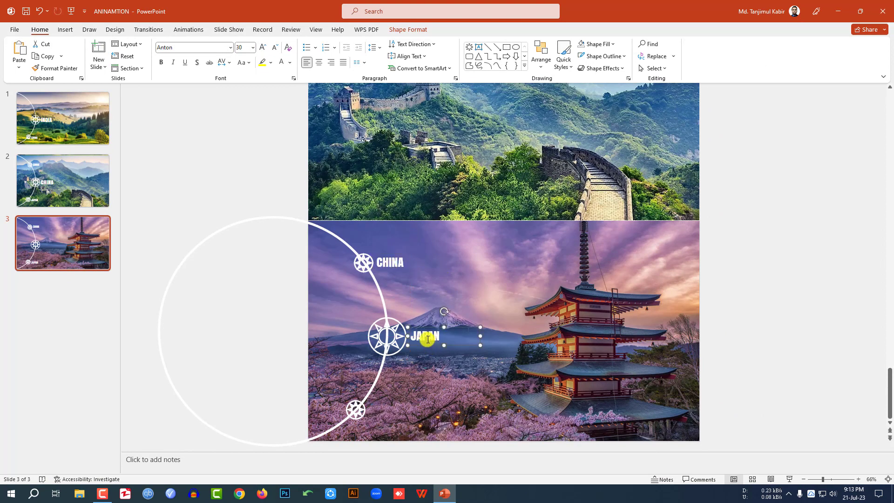
# Set JAPAN to size 60 beside the central compass and delete the leftover bottom compass.
pyautogui.doubleClick(428, 339)
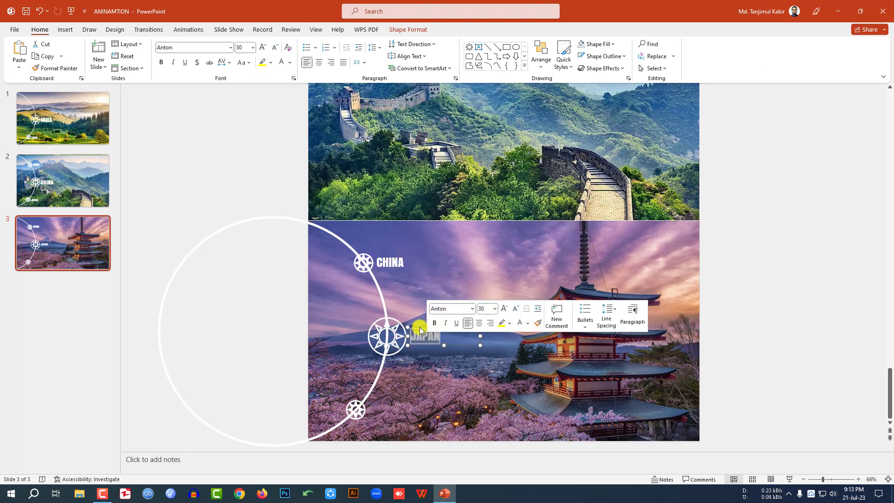
pyautogui.click(249, 49)
pyautogui.write('6')
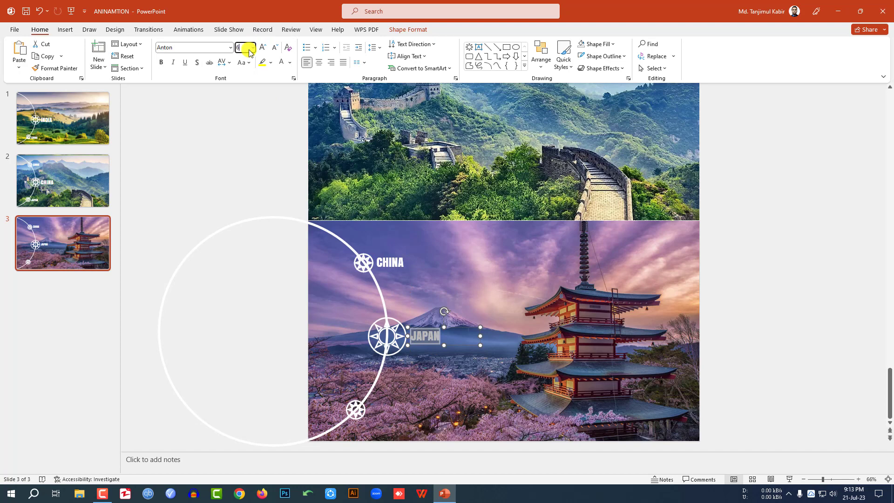
pyautogui.write('0')
pyautogui.press('Return')
pyautogui.moveTo(430, 333); pyautogui.dragTo(427, 319)
pyautogui.click(359, 418)
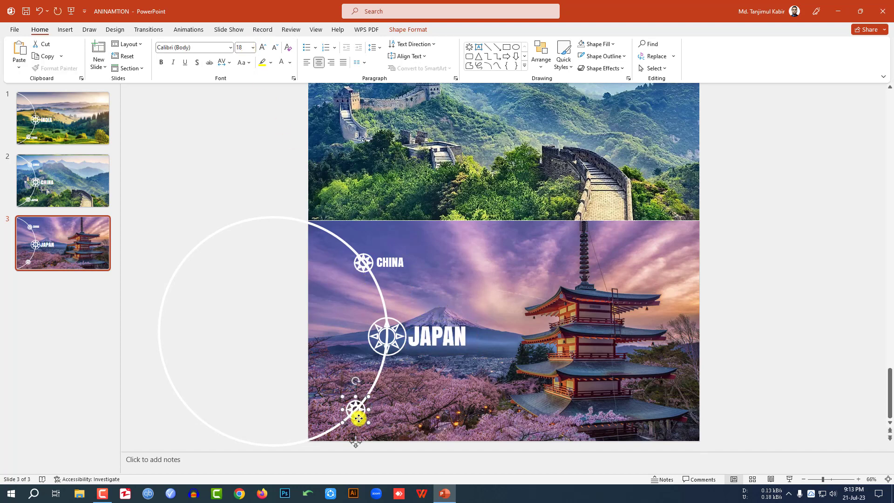
pyautogui.press('Delete')
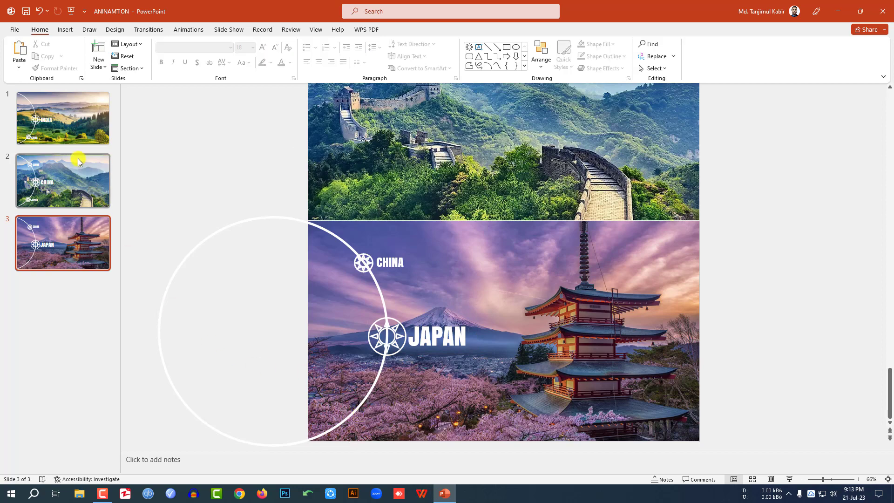
# Select slides 1, 2 and 3 together and apply the Morph transition to them.
pyautogui.click(74, 132)
pyautogui.keyDown('ctrl'); pyautogui.click(80, 170); pyautogui.keyUp('ctrl')
pyautogui.keyDown('ctrl'); pyautogui.click(91, 245); pyautogui.keyUp('ctrl')
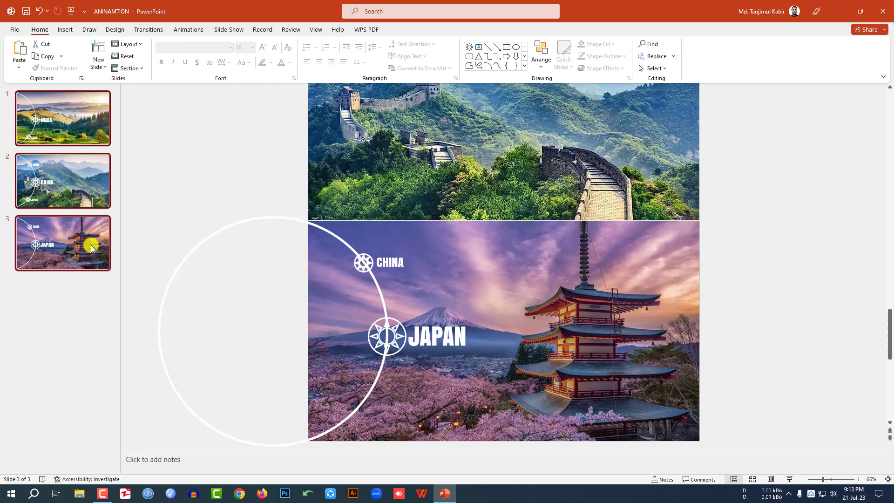
pyautogui.click(147, 30)
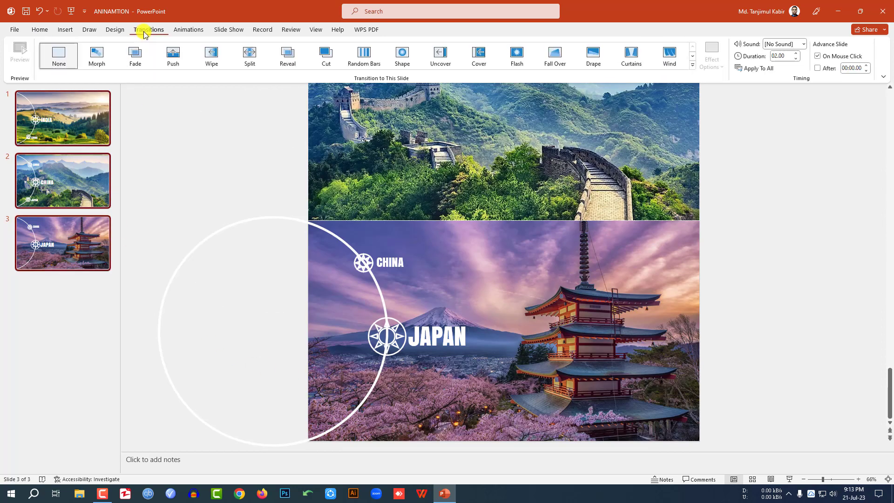
pyautogui.click(99, 58)
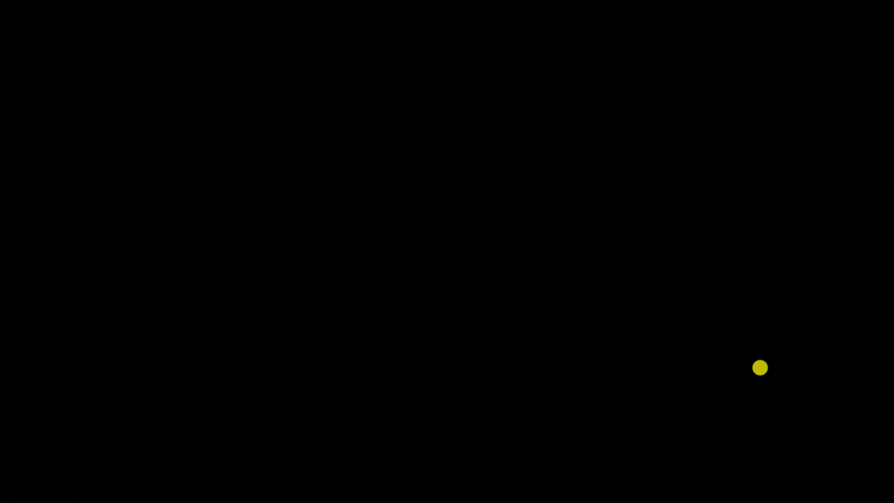